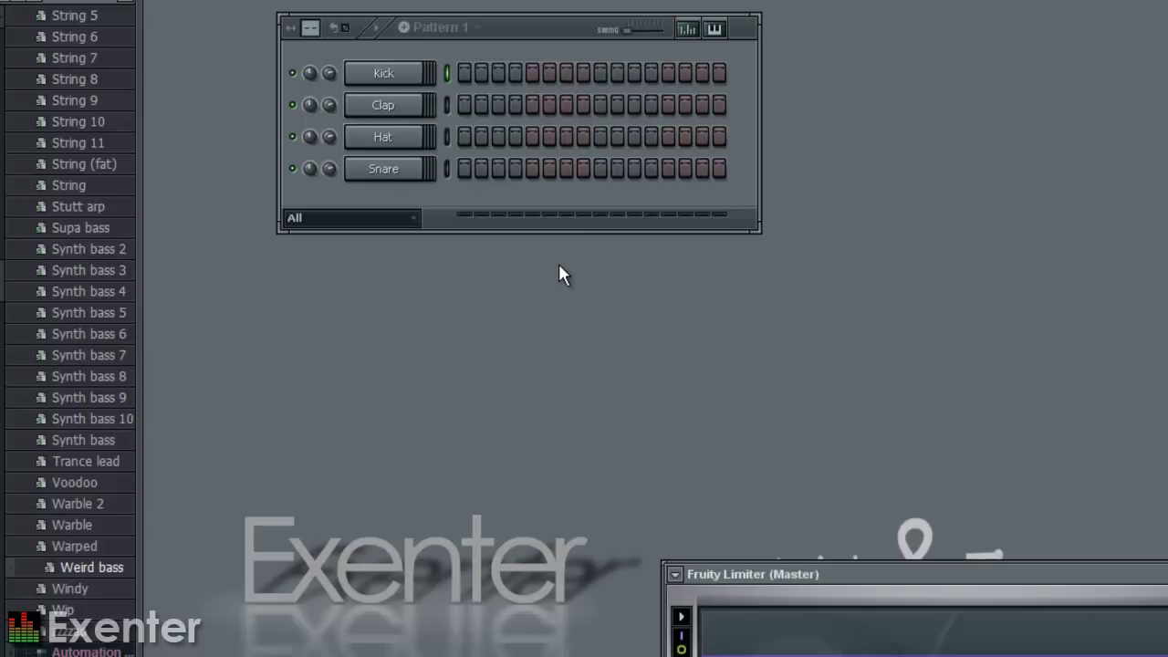
Step: Insert a Layer channel above the Kick channel in the step sequencer
{"action": "right_click", "coordinate": [381, 80]}
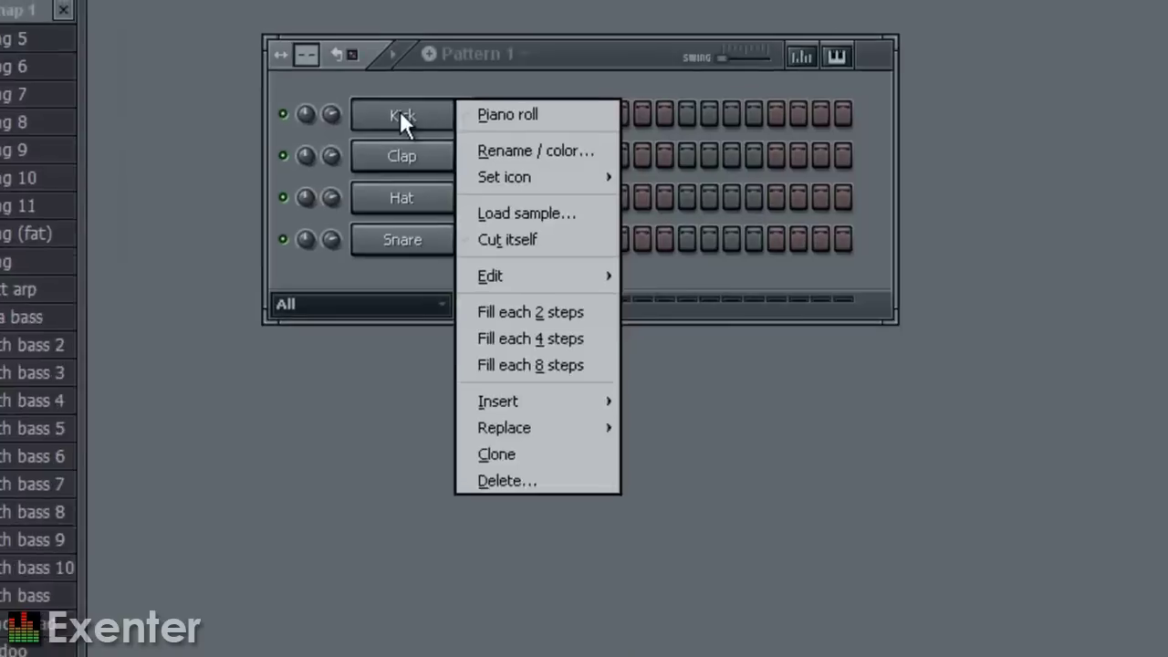
{"action": "mouse_move", "coordinate": [552, 310]}
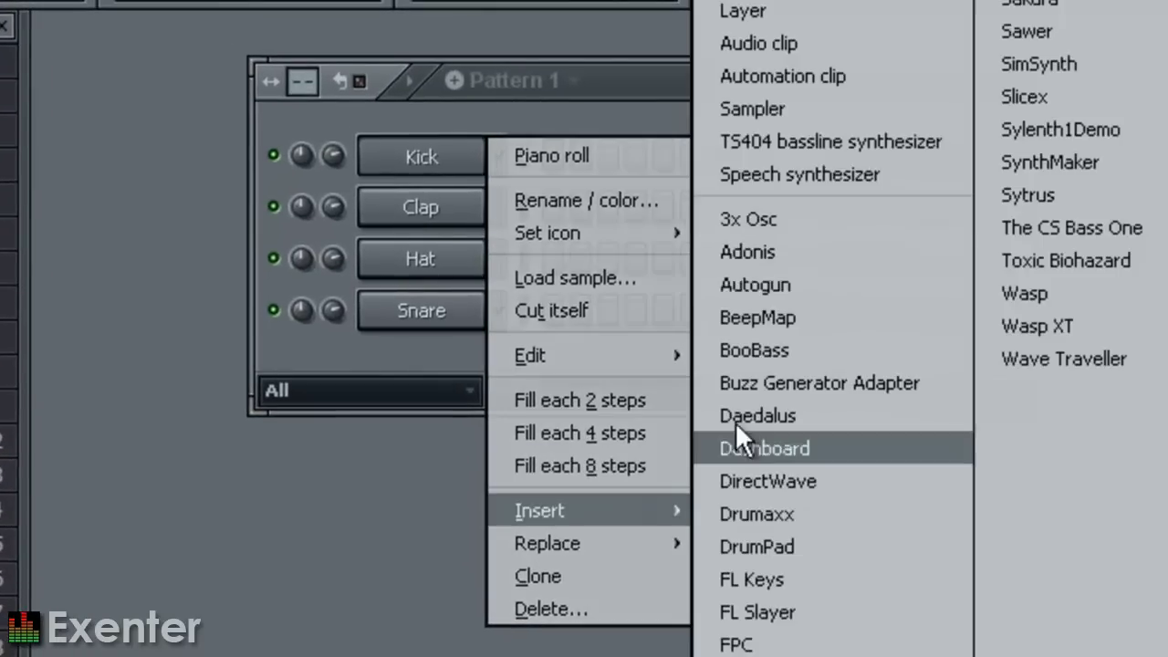
{"action": "left_click", "coordinate": [756, 12]}
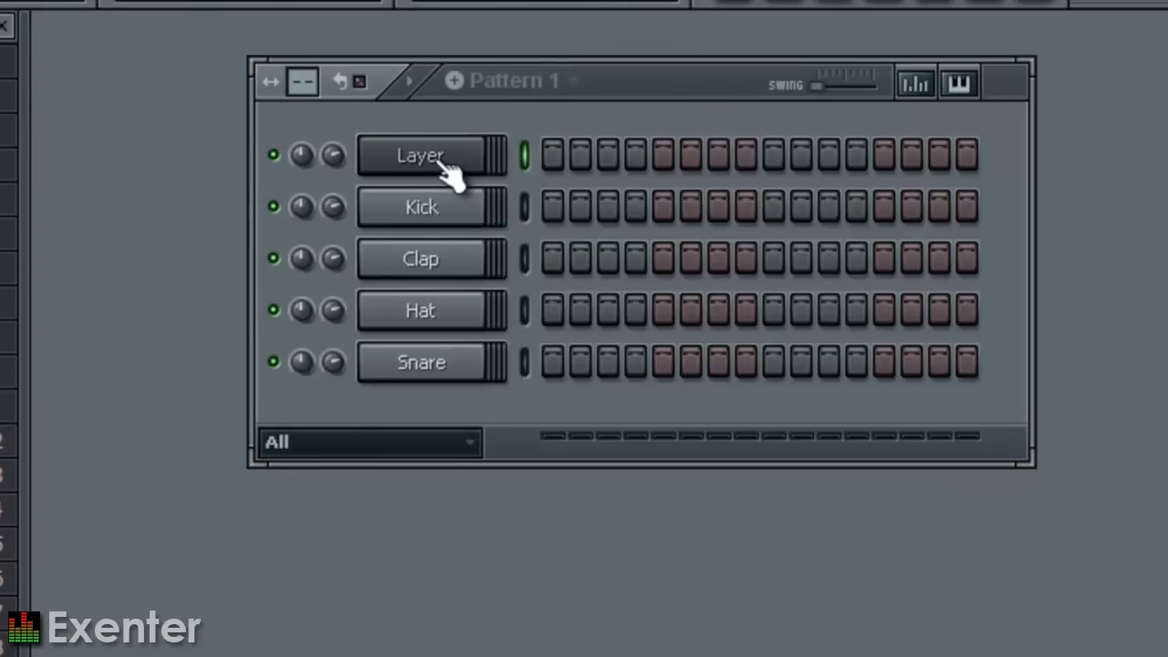
Step: Insert a Sytrus channel above the Layer channel and load its Razor lead preset
{"action": "right_click", "coordinate": [436, 158]}
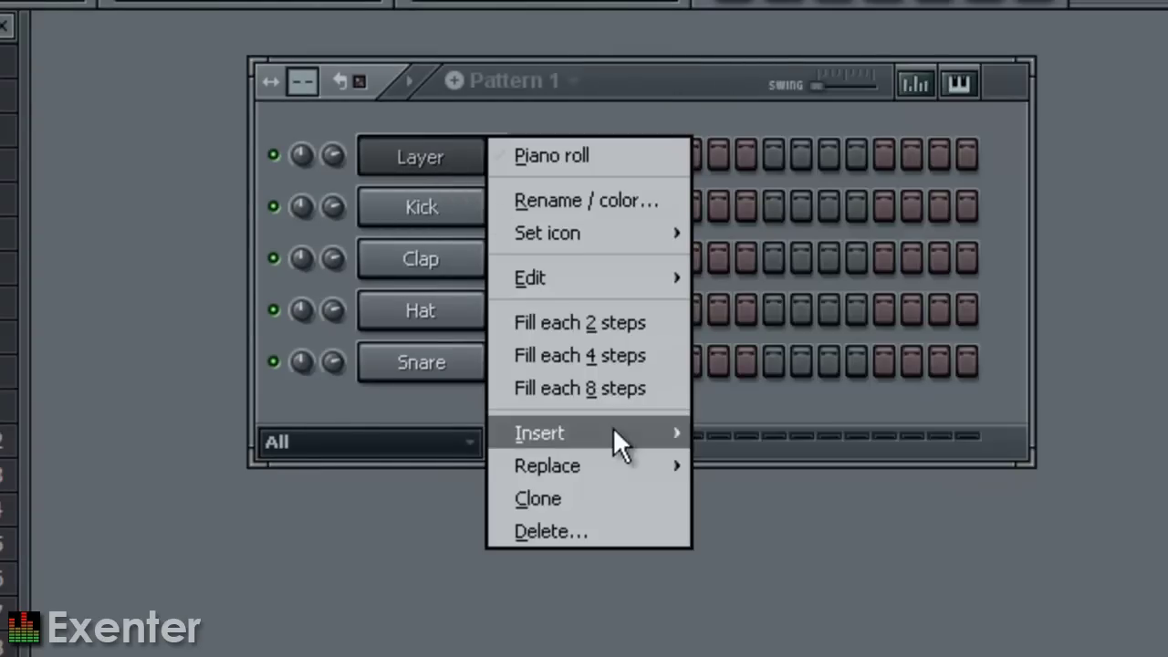
{"action": "mouse_move", "coordinate": [613, 426]}
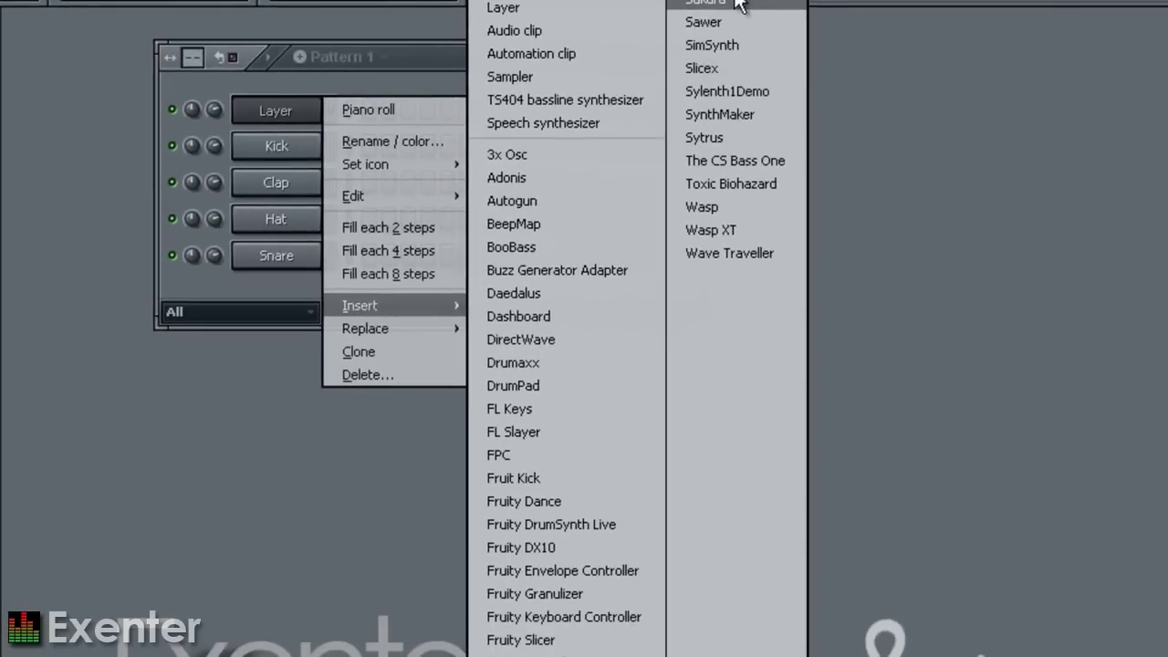
{"action": "left_click", "coordinate": [748, 138]}
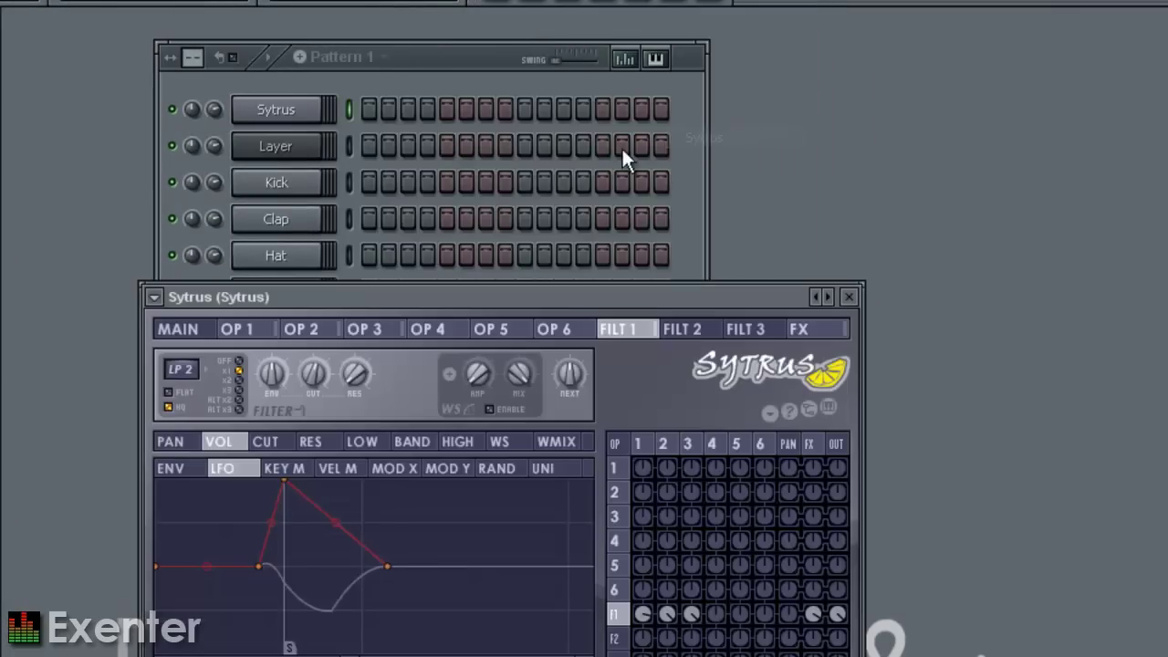
{"action": "left_click", "coordinate": [154, 297]}
{"action": "mouse_move", "coordinate": [226, 361]}
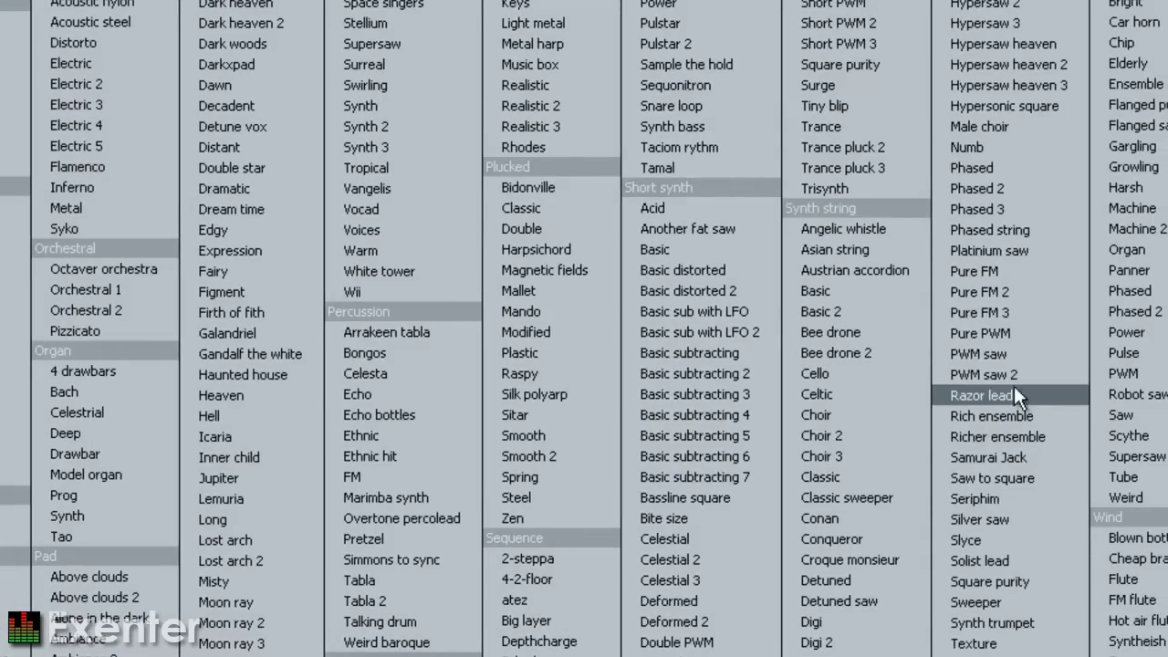
{"action": "left_click", "coordinate": [1014, 388]}
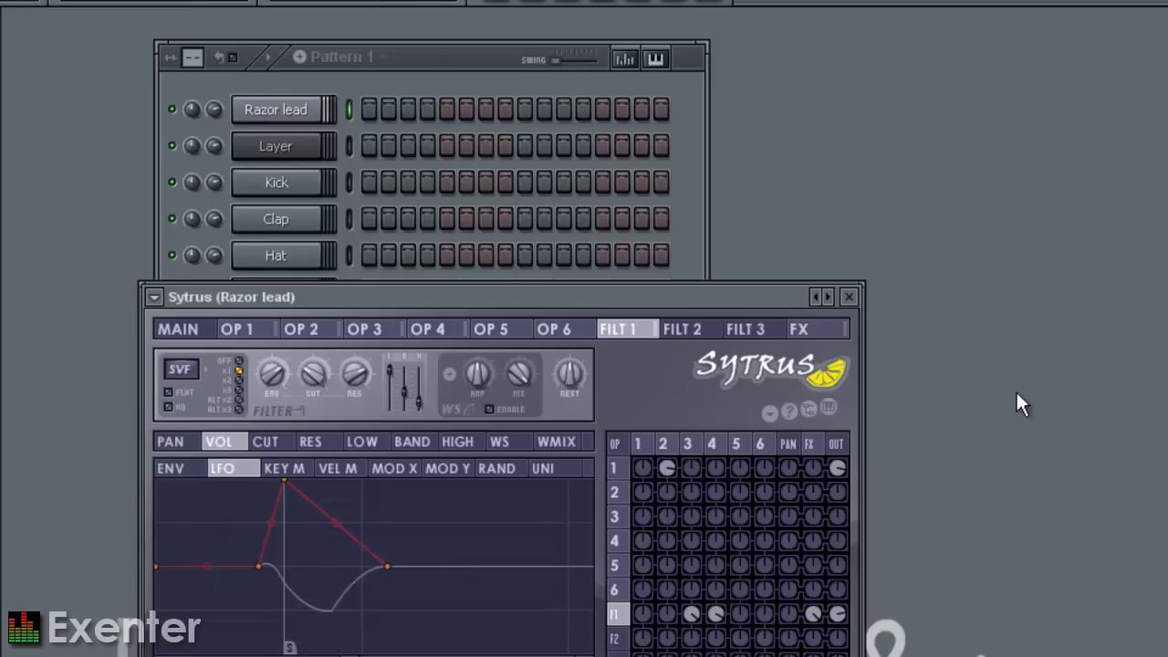
Step: Insert a second Sytrus channel above the Layer channel and load its Platinium saw preset
{"action": "right_click", "coordinate": [294, 146]}
{"action": "mouse_move", "coordinate": [429, 341]}
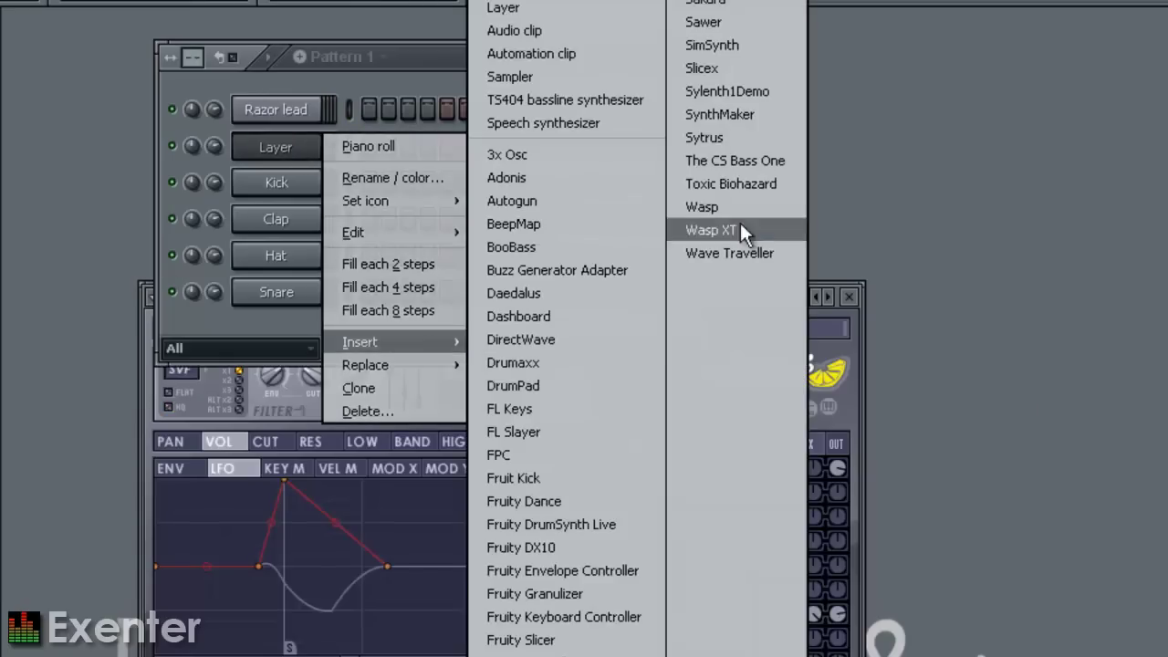
{"action": "left_click", "coordinate": [729, 137]}
{"action": "left_click", "coordinate": [211, 355]}
{"action": "mouse_move", "coordinate": [350, 425]}
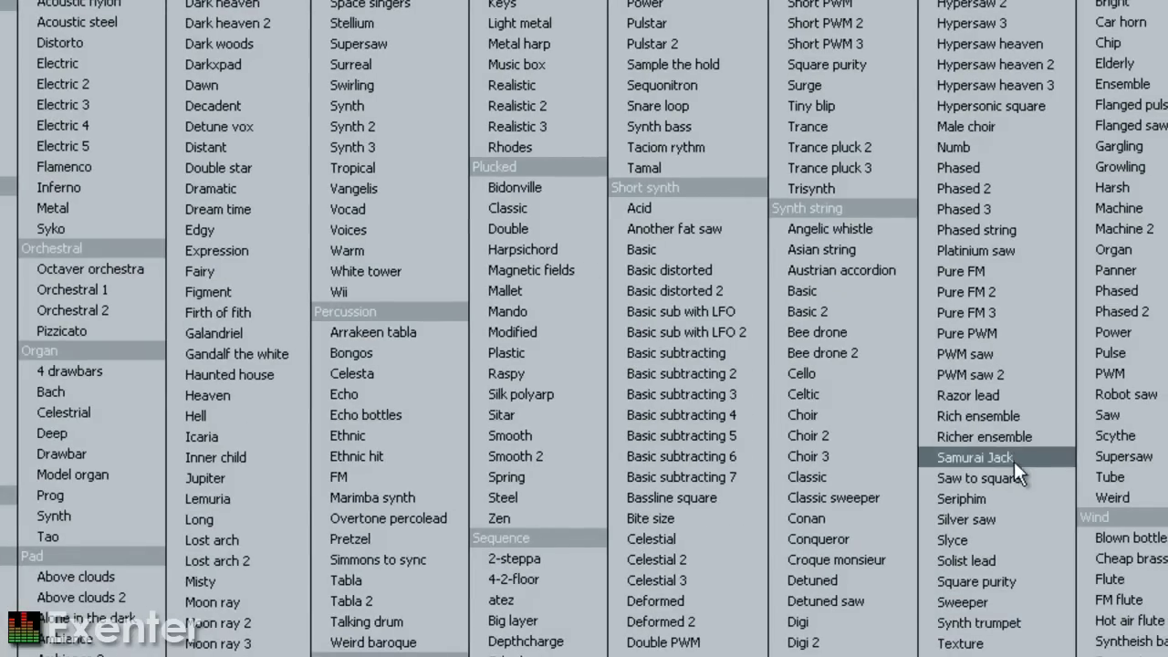
{"action": "left_click", "coordinate": [1009, 248]}
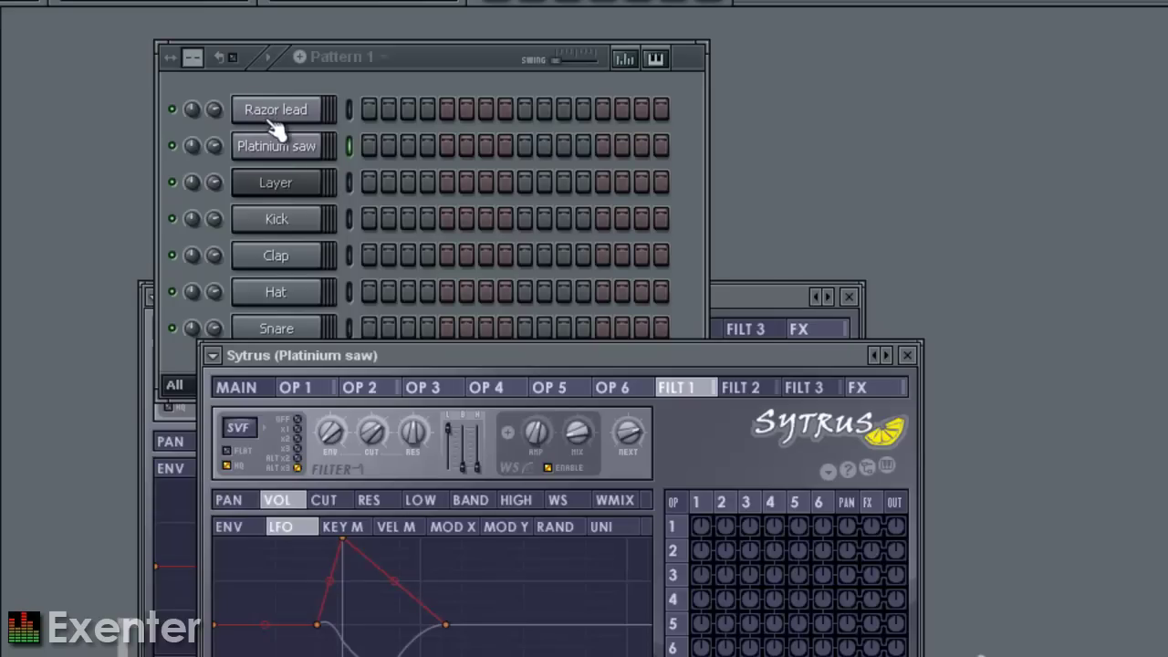
Step: Set the Razor lead and Platinium saw channels as children of the Layer channel
{"action": "left_click", "coordinate": [274, 187]}
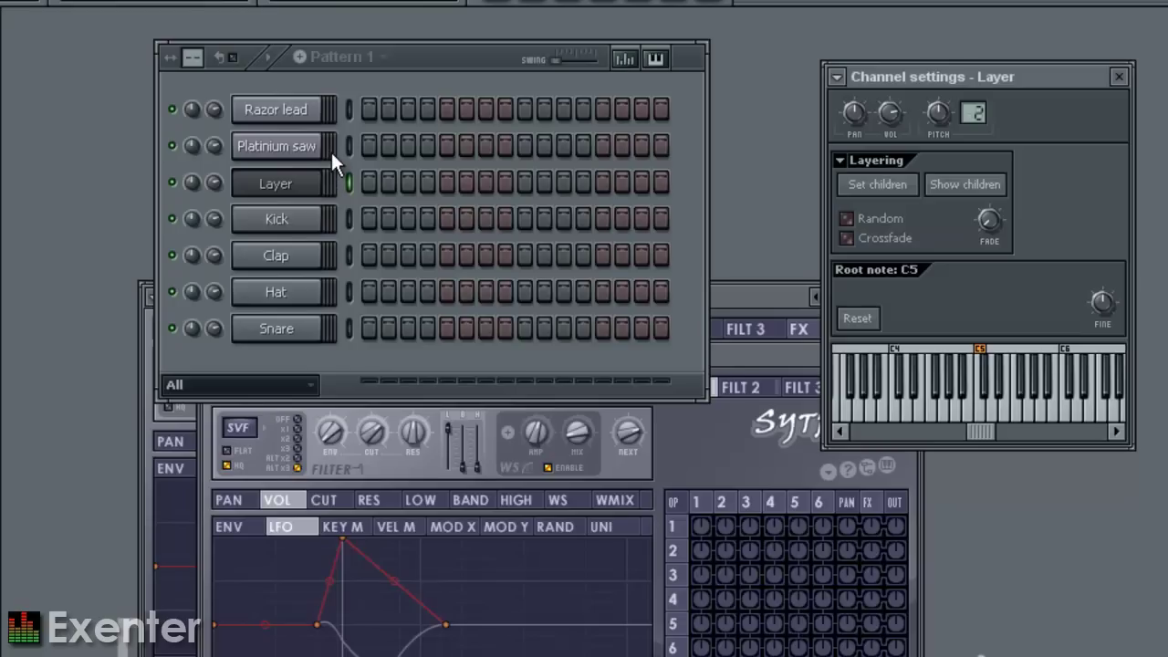
{"action": "left_click", "coordinate": [290, 188]}
{"action": "left_click", "coordinate": [290, 188]}
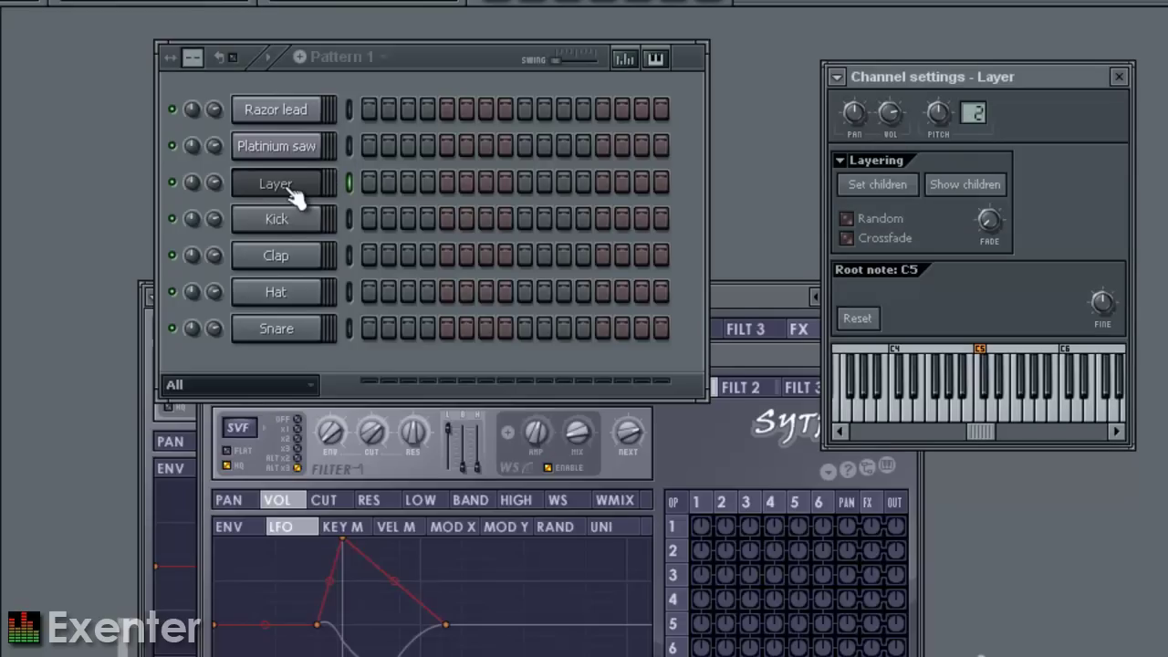
{"action": "left_click", "coordinate": [348, 143]}
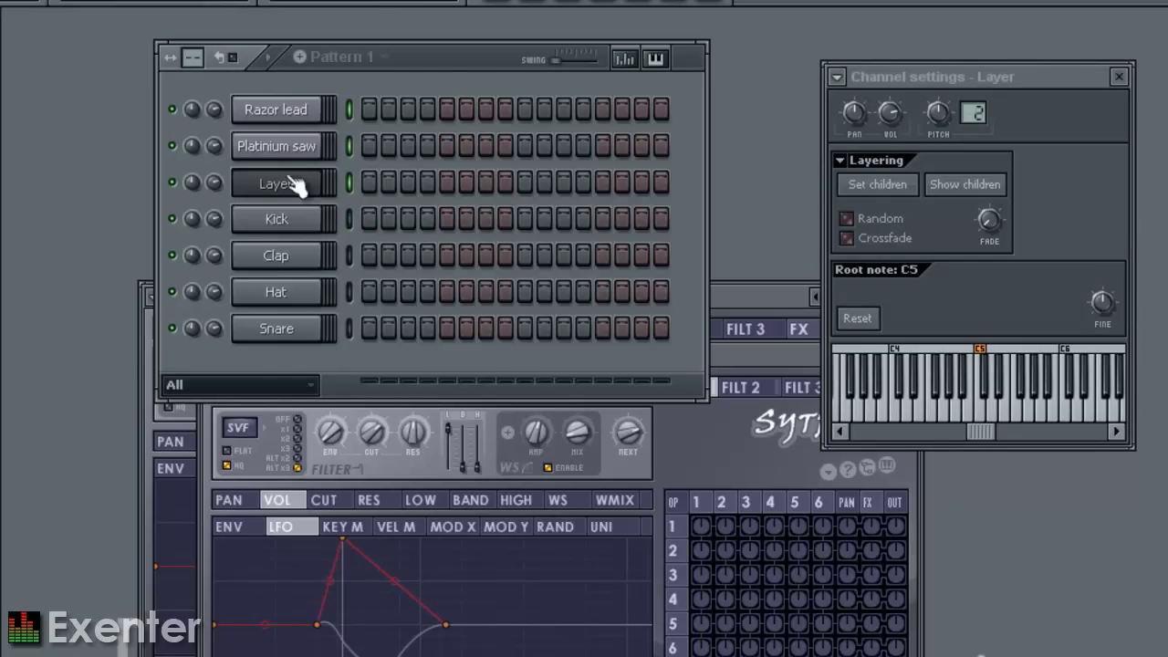
{"action": "left_click", "coordinate": [895, 188]}
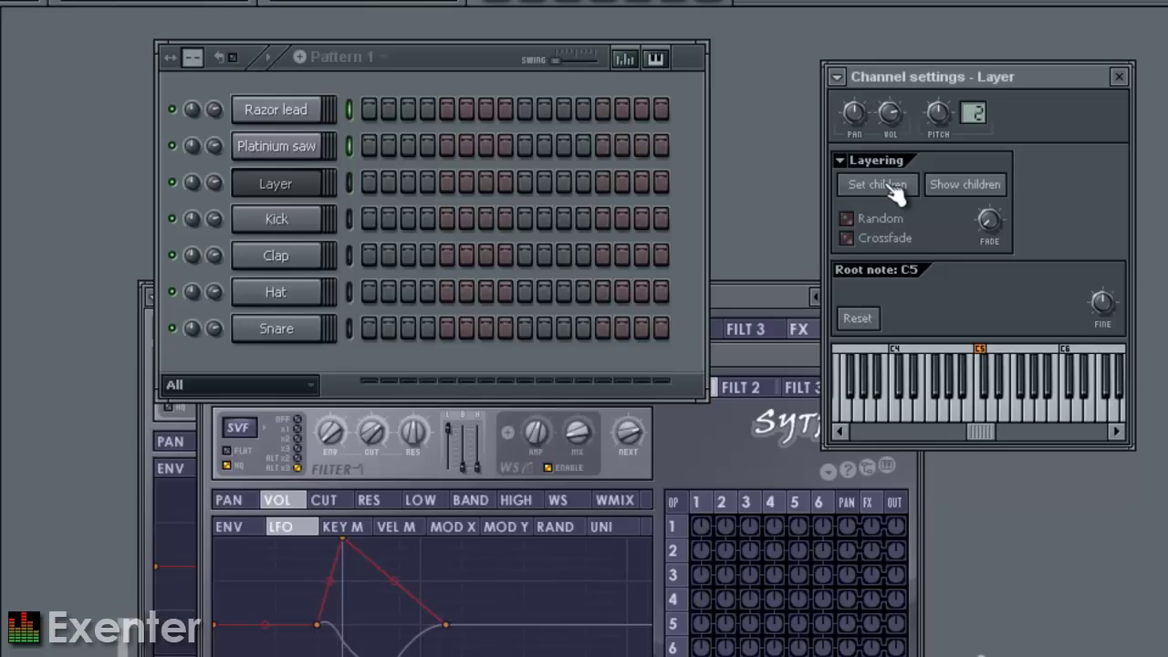
Step: Add C#5, C5, stacked D5 and F#5, and another C5 across bar 1 of the Layer channel's piano roll
{"action": "left_click", "coordinate": [277, 185]}
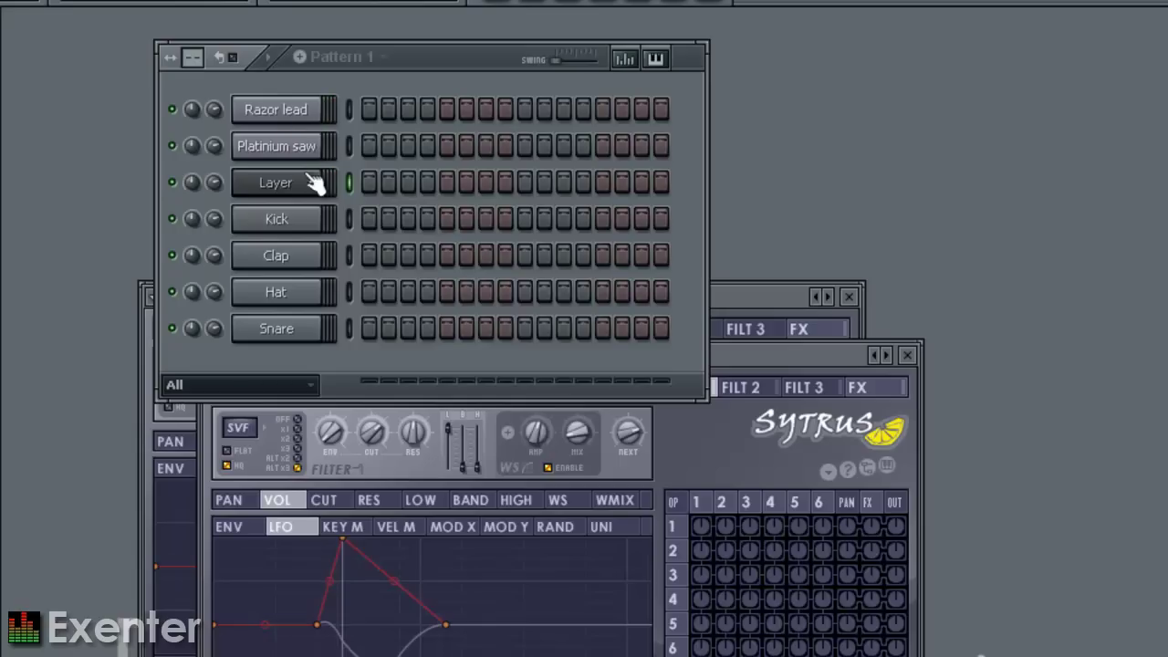
{"action": "right_click", "coordinate": [271, 186]}
{"action": "left_click", "coordinate": [374, 185]}
{"action": "left_click", "coordinate": [69, 296]}
{"action": "left_click", "coordinate": [186, 309]}
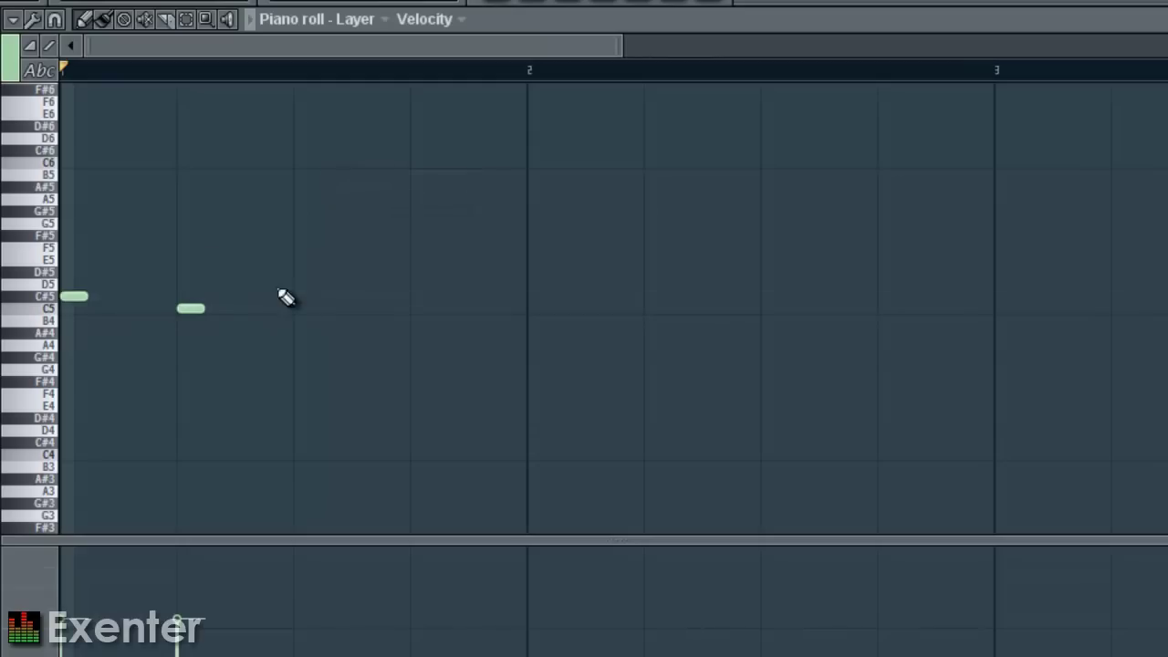
{"action": "left_click", "coordinate": [303, 284]}
{"action": "left_click", "coordinate": [303, 236]}
{"action": "left_click", "coordinate": [439, 308]}
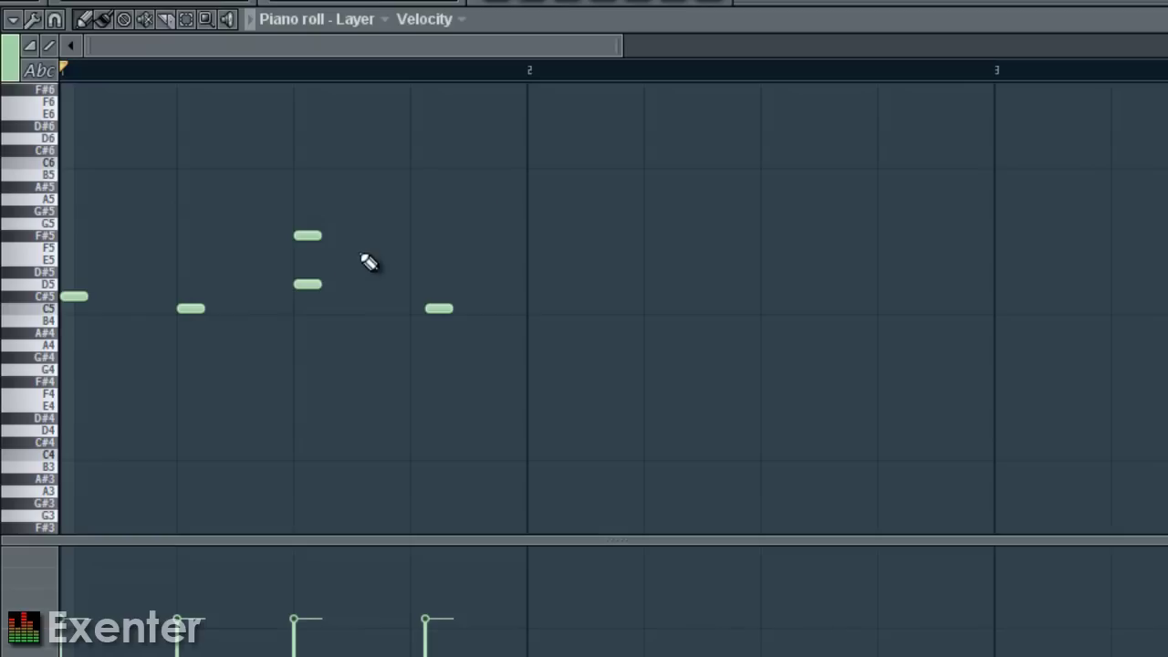
Step: Play back the pattern to hear the layered notes, and stop the playback
{"action": "key", "text": "F6"}
{"action": "key", "text": "space"}
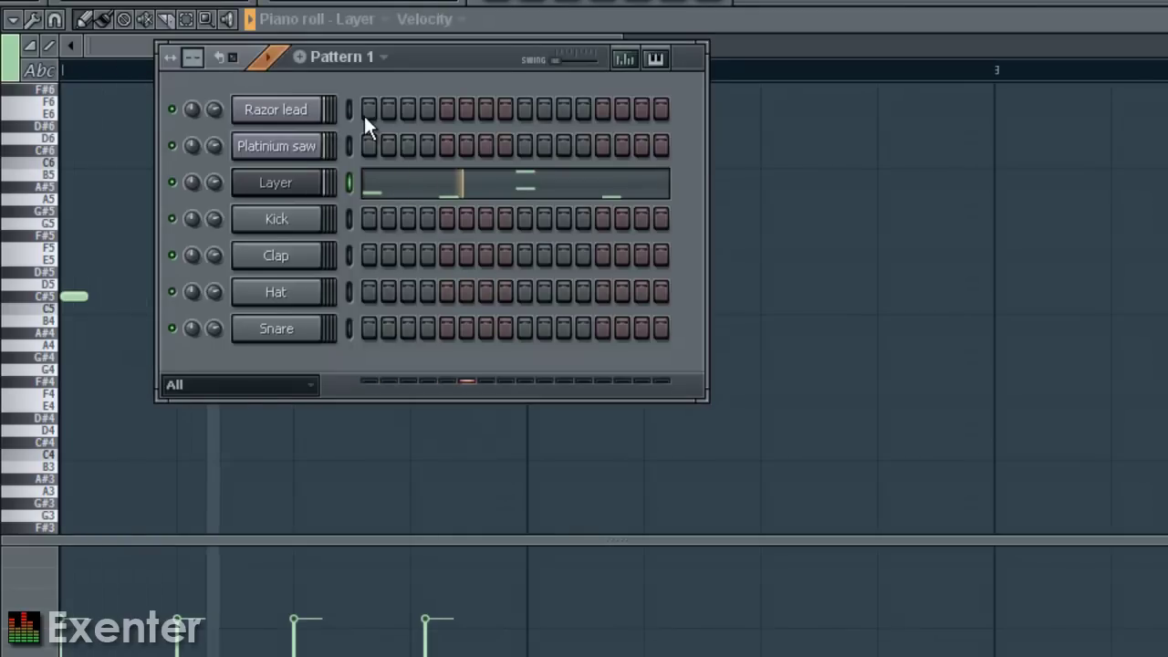
{"action": "key", "text": "space"}
{"action": "key", "text": "F6"}
Step: Delete all the notes from the Layer channel's piano roll
{"action": "right_click", "coordinate": [439, 309]}
{"action": "right_click", "coordinate": [303, 235]}
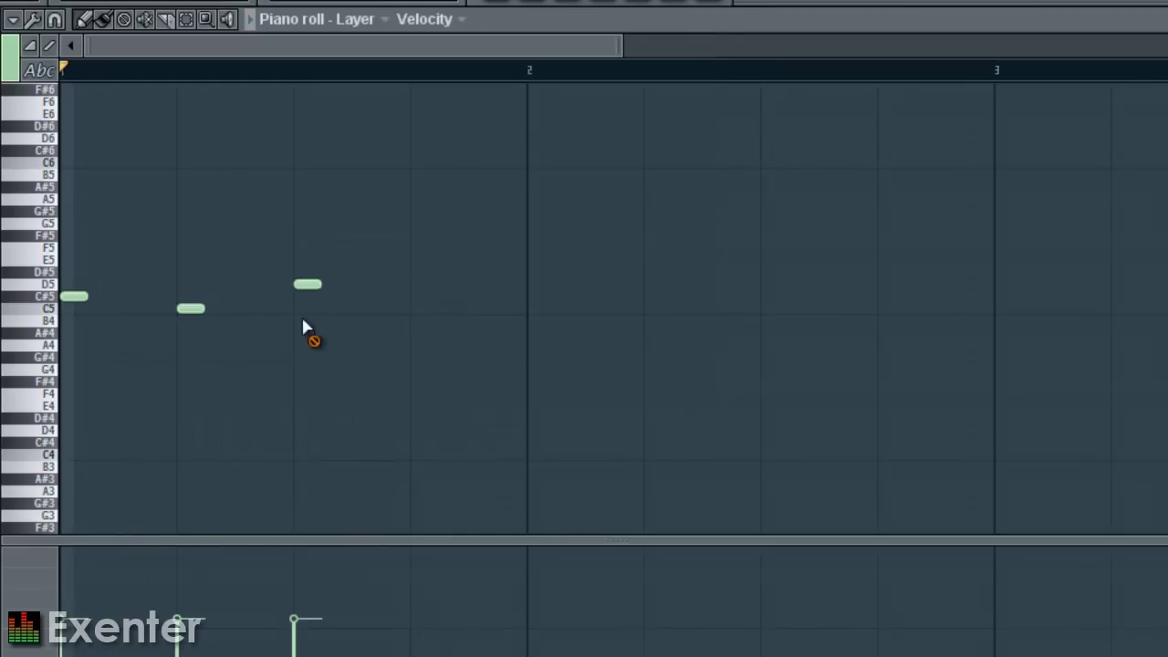
{"action": "right_click", "coordinate": [303, 284]}
{"action": "right_click", "coordinate": [186, 308]}
{"action": "right_click", "coordinate": [74, 297]}
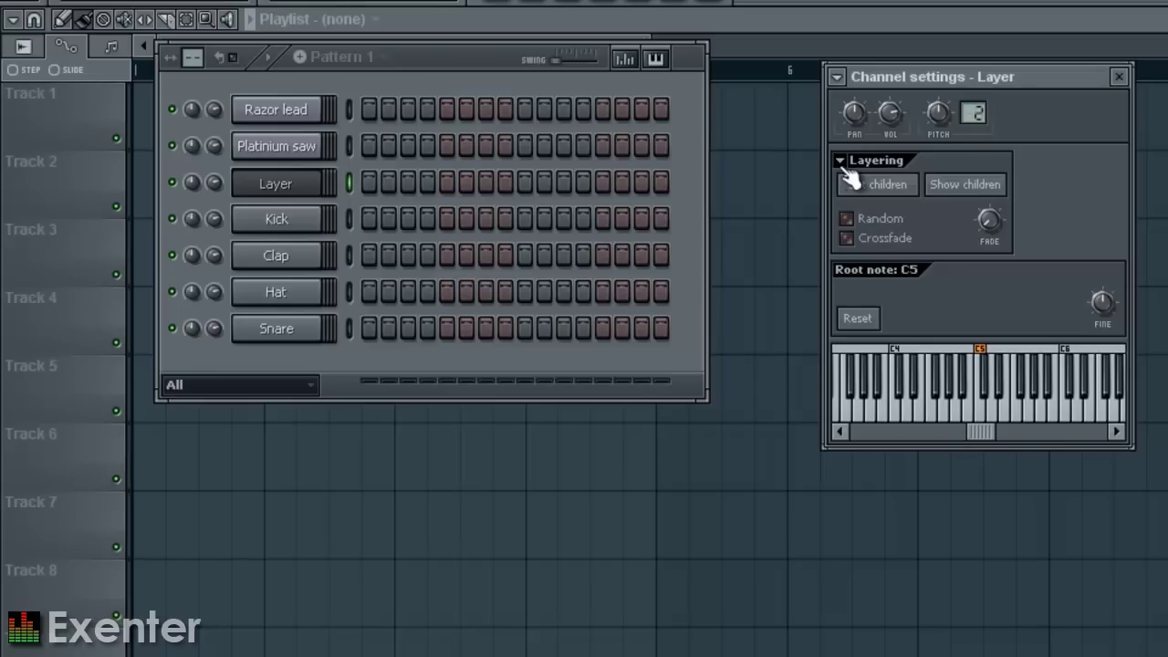
{"action": "right_click", "coordinate": [275, 151]}
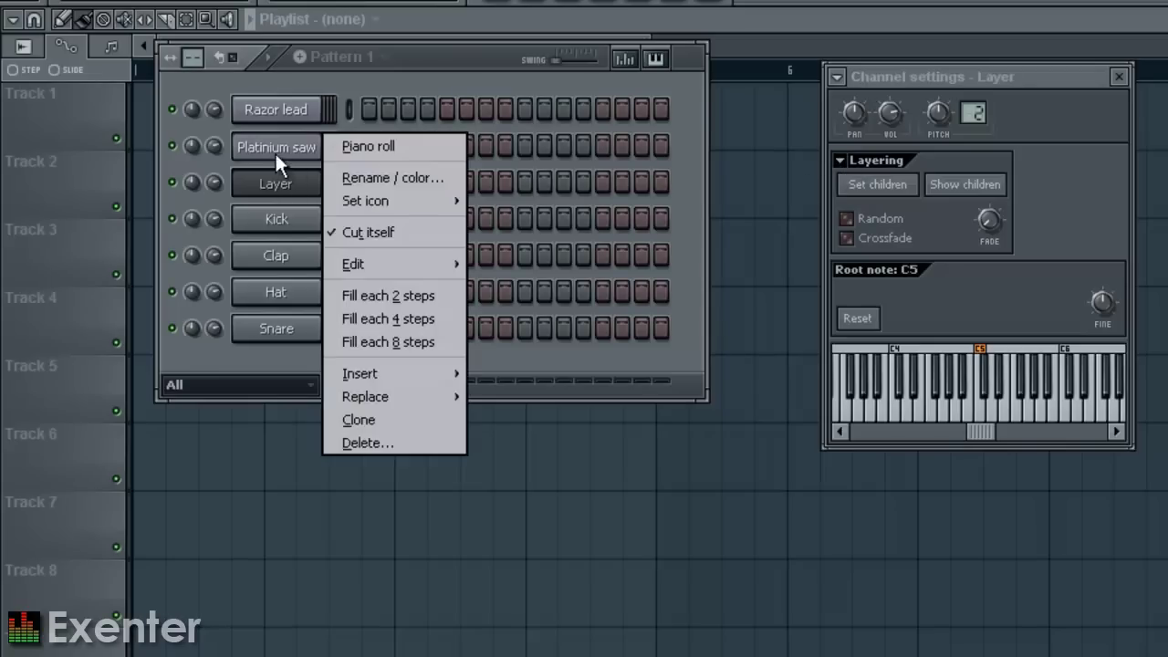
{"action": "left_click", "coordinate": [398, 441]}
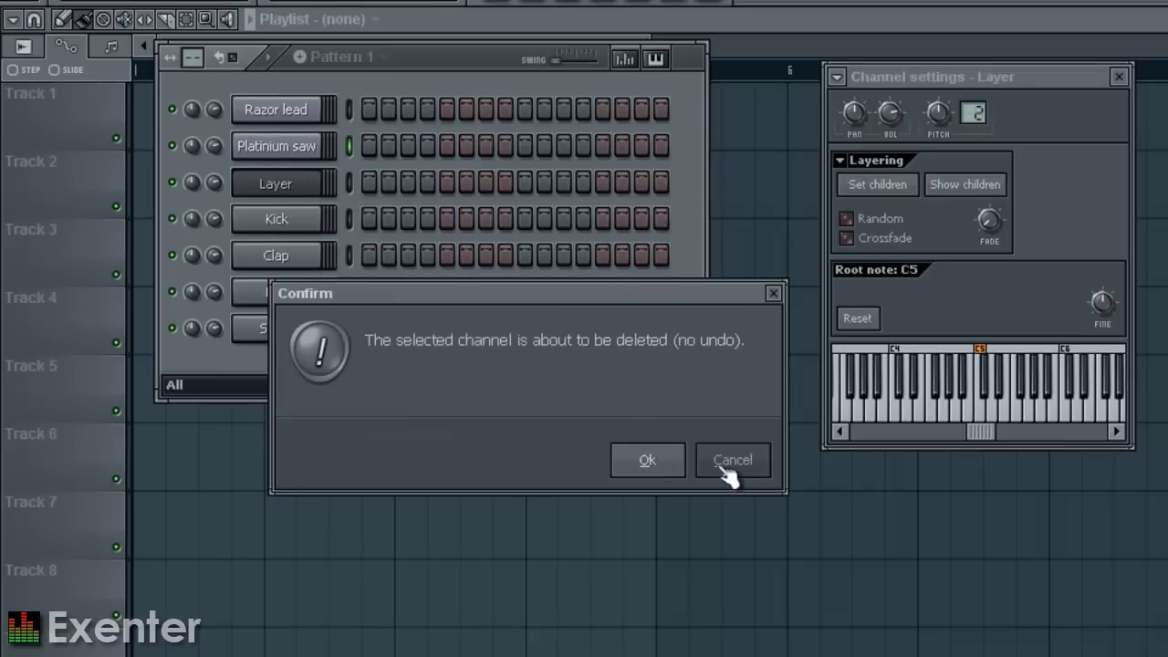
{"action": "left_click", "coordinate": [731, 465]}
Step: Delete all the children of the Layer channel using its layering options
{"action": "left_click", "coordinate": [853, 183]}
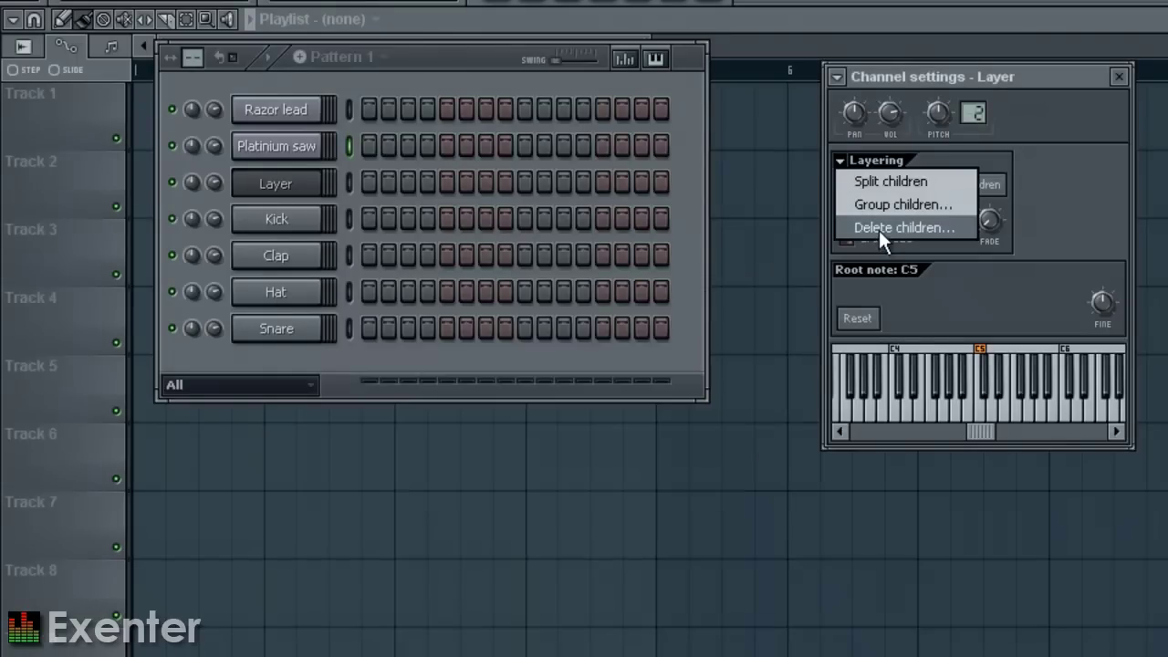
{"action": "left_click", "coordinate": [879, 230]}
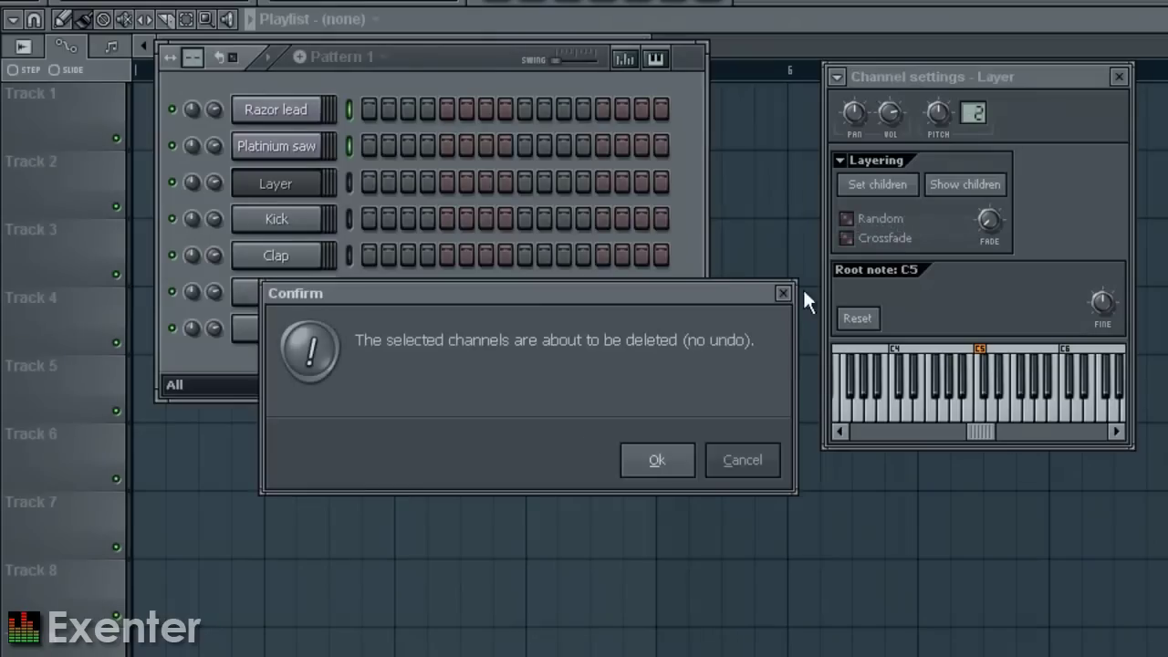
{"action": "left_click", "coordinate": [658, 460]}
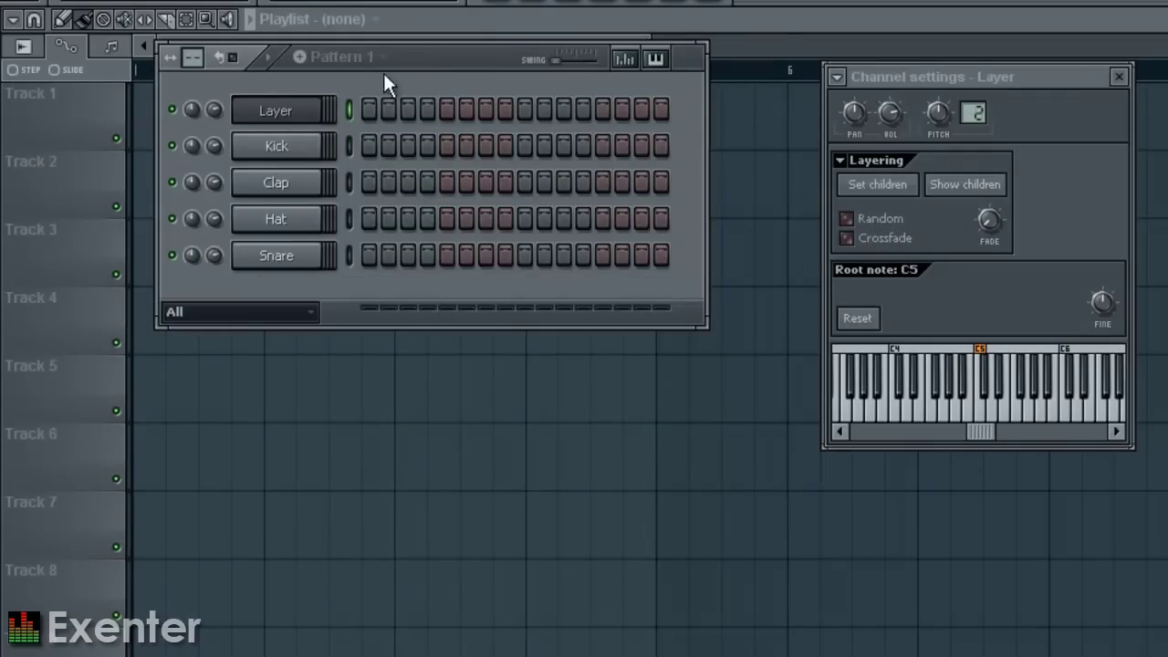
Step: Audition the Kick, Clap and Snare channels by bringing up their channel settings
{"action": "left_click", "coordinate": [286, 153]}
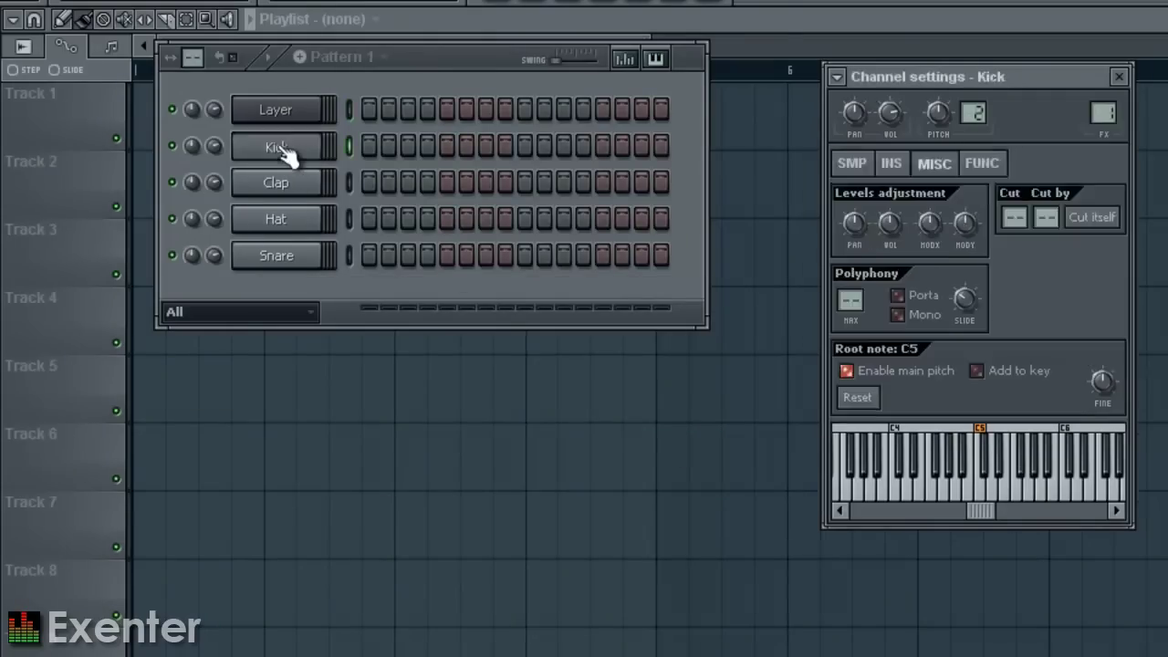
{"action": "left_click", "coordinate": [314, 187]}
{"action": "left_click", "coordinate": [304, 255]}
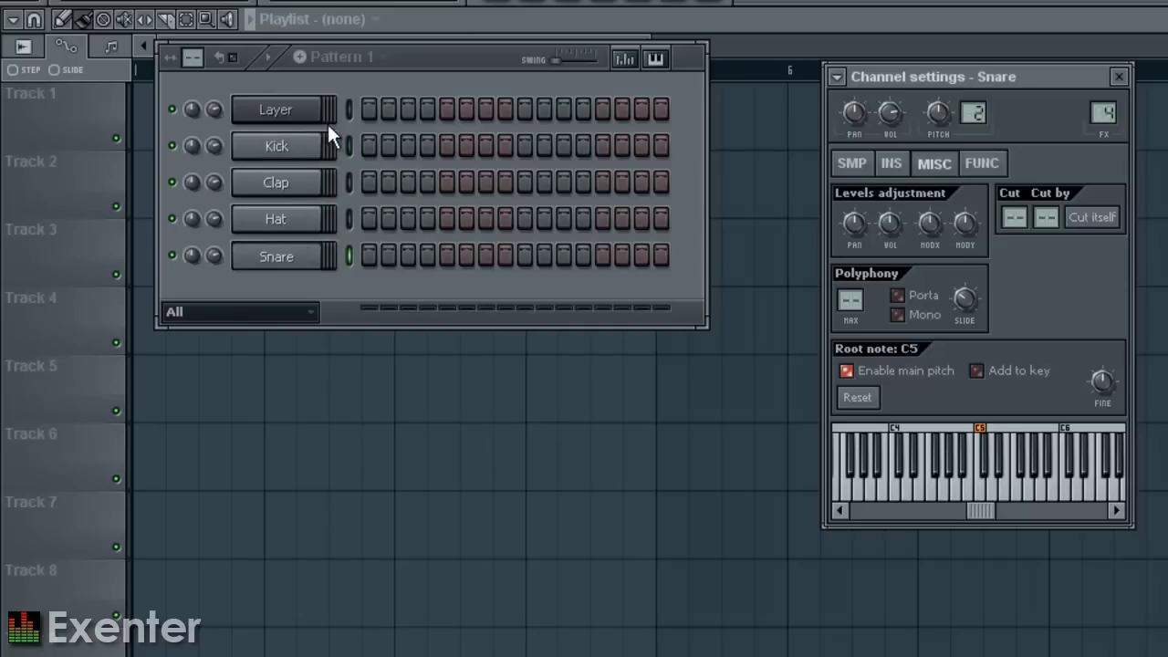
Step: Set the Kick, Clap, Hat and Snare channels as children of the Layer channel
{"action": "left_click", "coordinate": [285, 117]}
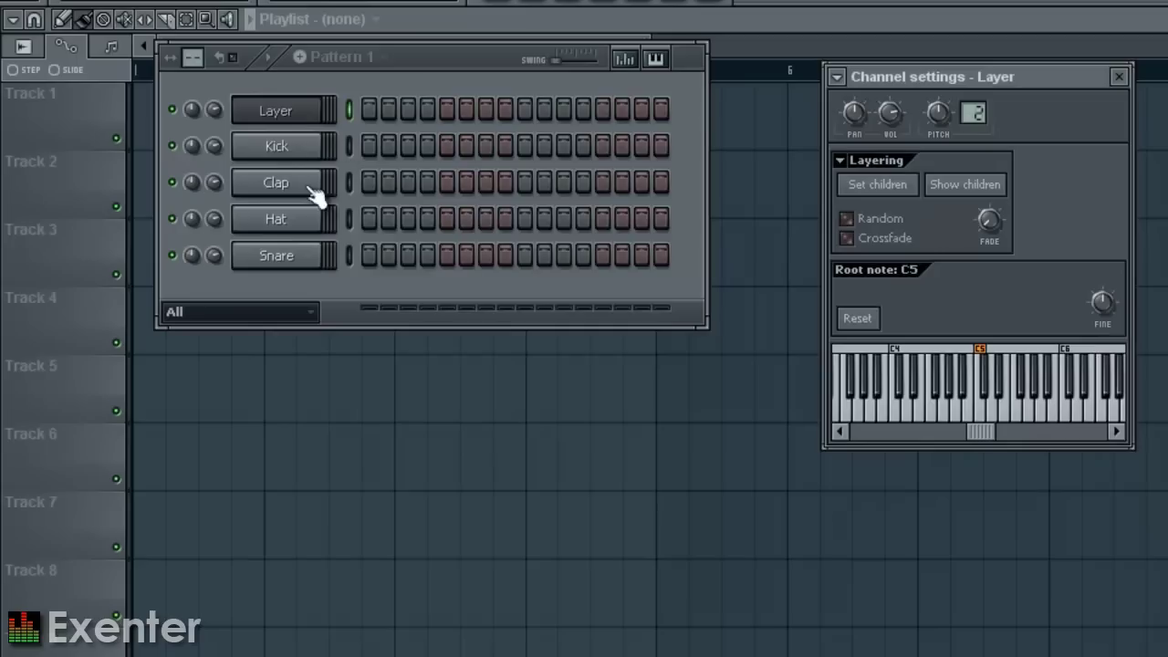
{"action": "left_click", "coordinate": [347, 146]}
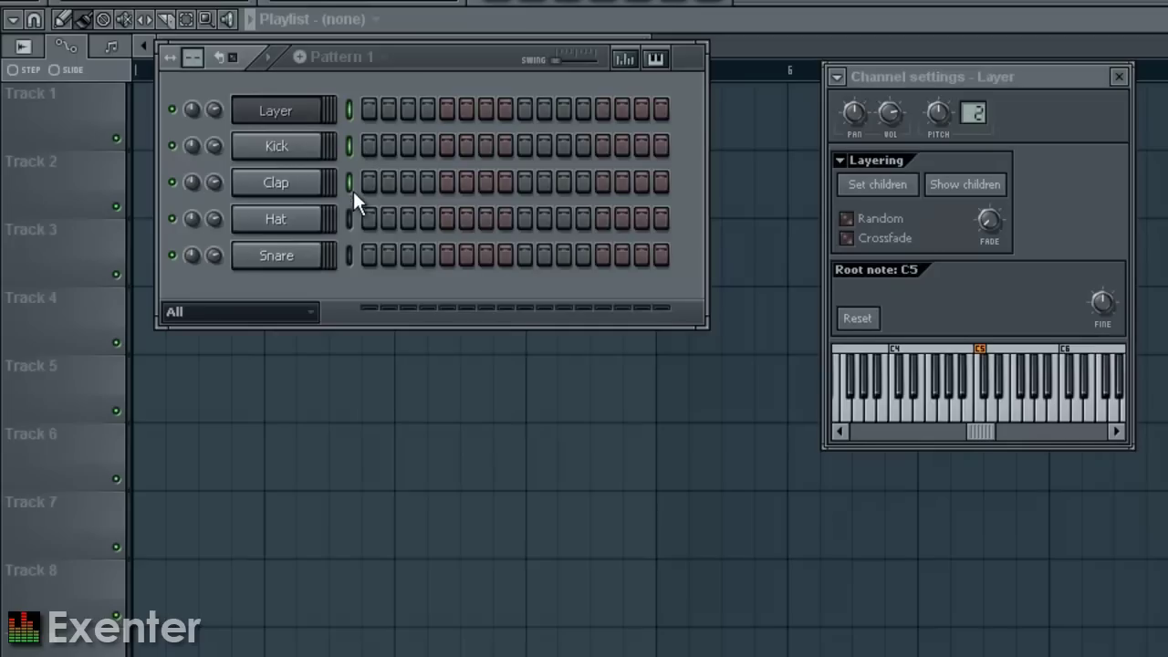
{"action": "left_click", "coordinate": [887, 190]}
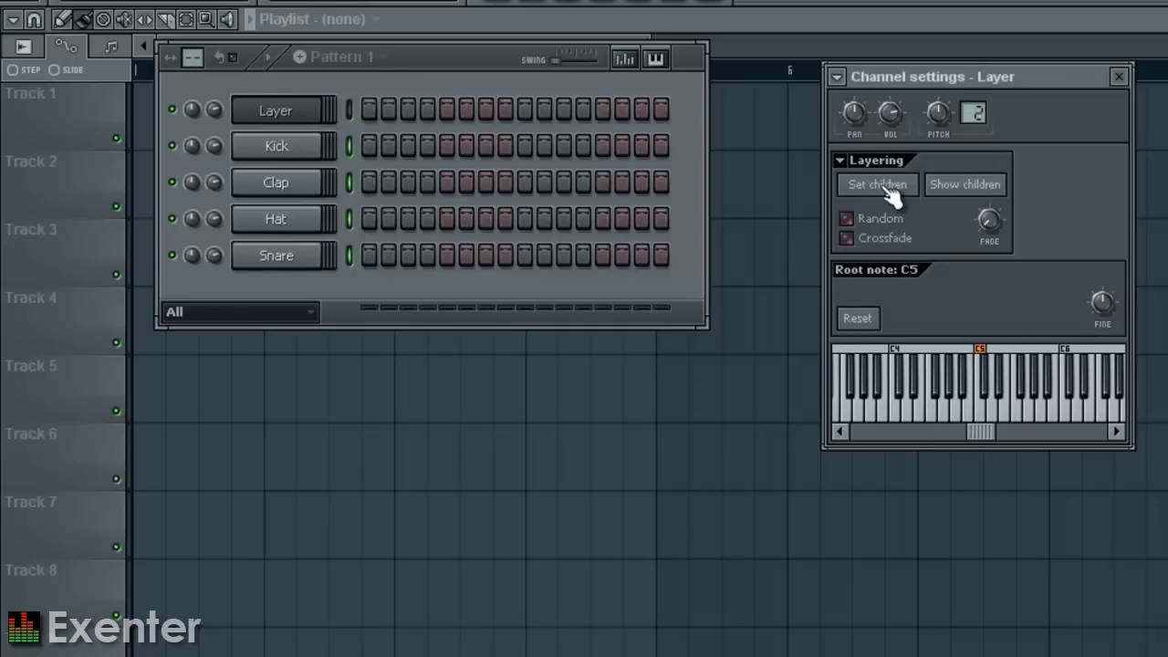
Step: Play several notes around C5 on the Layer channel's preview keyboard to hear the layered drums
{"action": "left_click", "coordinate": [839, 161]}
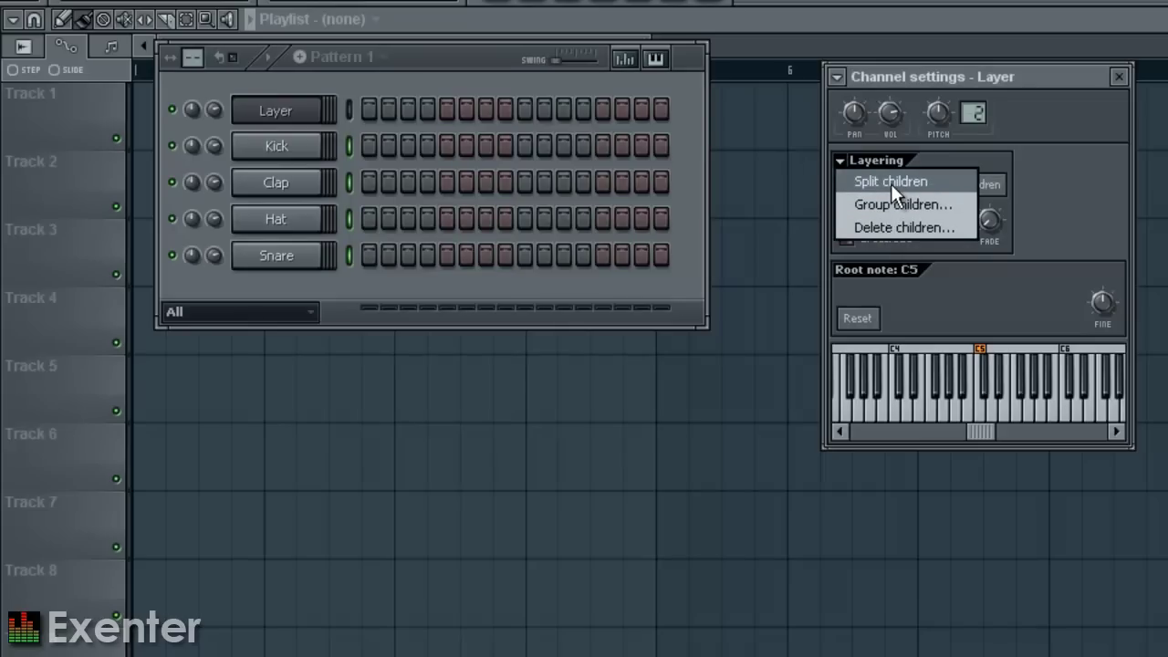
{"action": "left_click", "coordinate": [448, 61]}
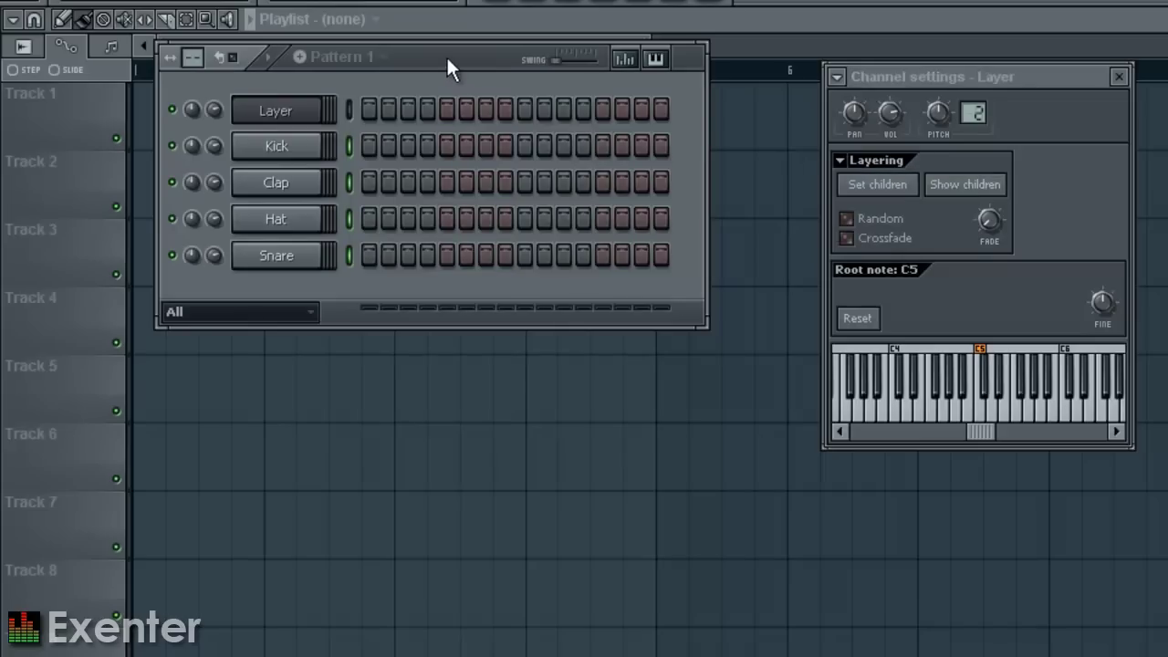
{"action": "left_click", "coordinate": [991, 421]}
{"action": "left_click", "coordinate": [1015, 416]}
{"action": "left_click", "coordinate": [1041, 416]}
{"action": "left_click", "coordinate": [1015, 403]}
{"action": "left_click", "coordinate": [991, 388]}
{"action": "left_click", "coordinate": [990, 400]}
{"action": "left_click", "coordinate": [988, 408]}
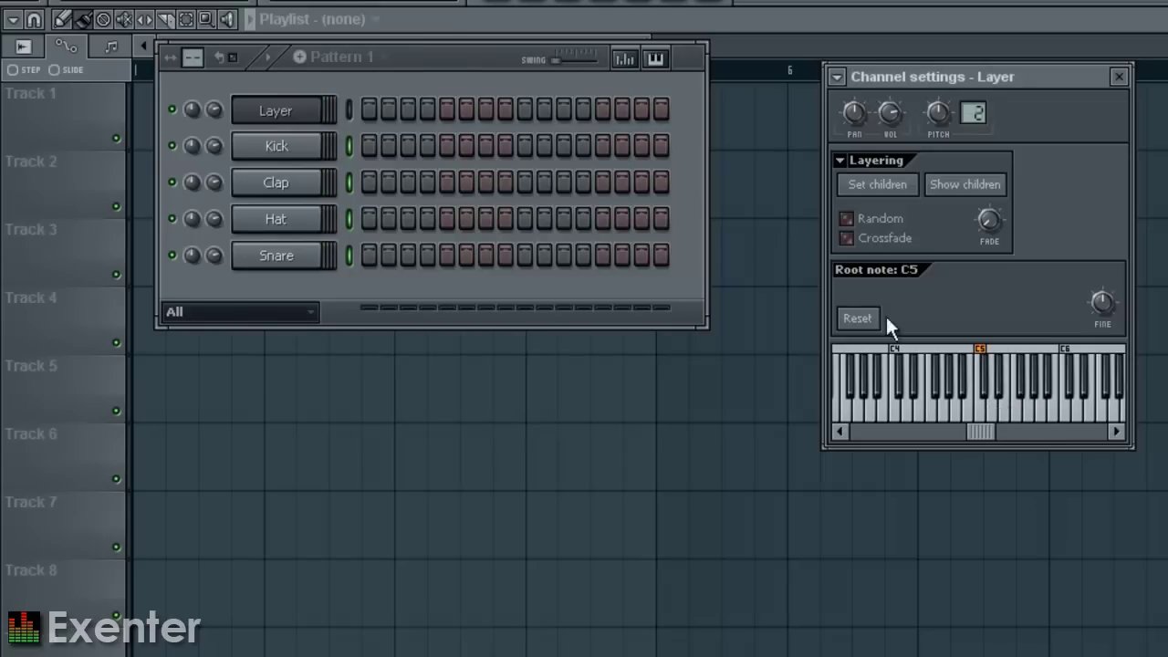
Step: Split the Layer channel's children across separate keys and audition them on the preview keyboard from C5 upward
{"action": "left_click", "coordinate": [844, 165]}
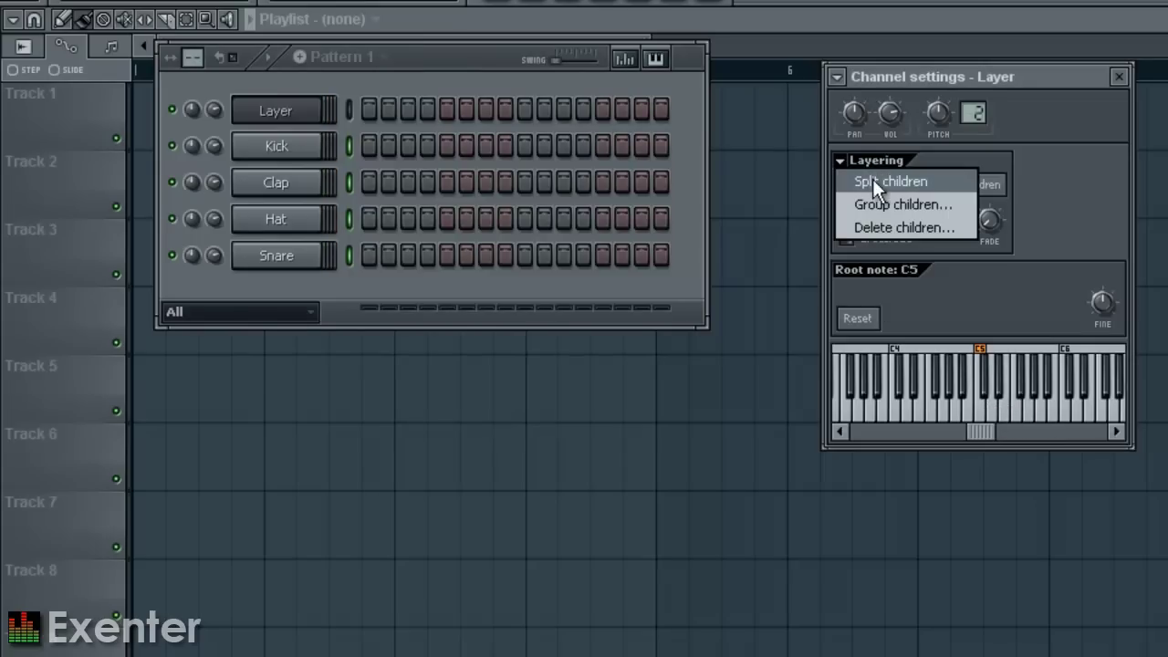
{"action": "left_click", "coordinate": [873, 180]}
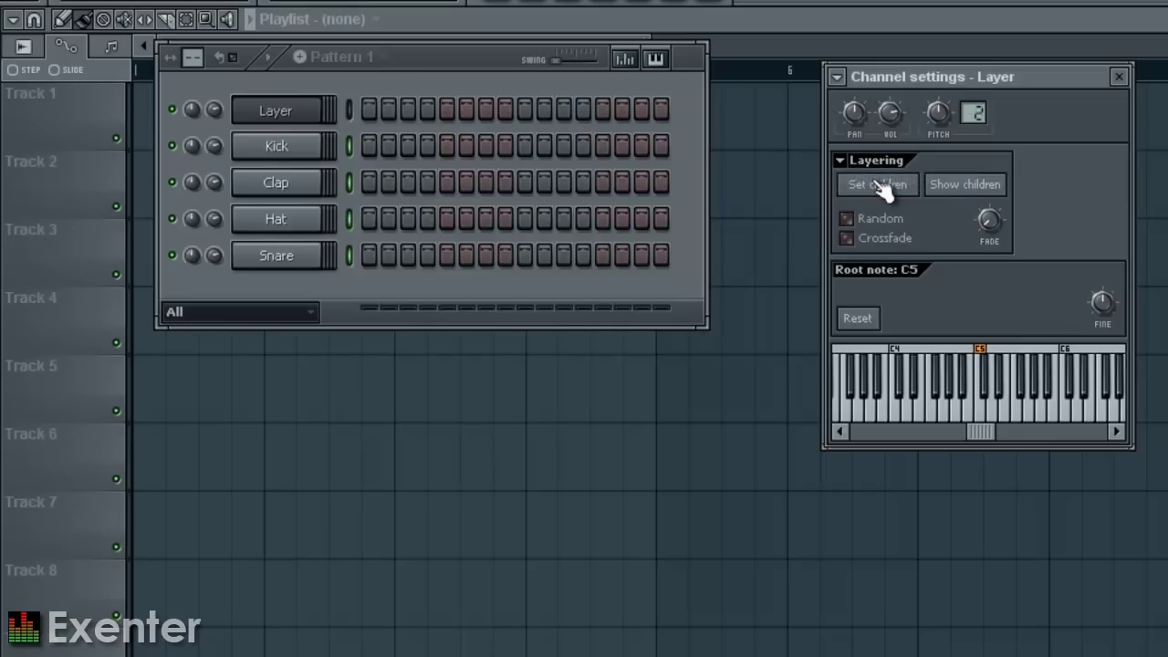
{"action": "left_click", "coordinate": [986, 388]}
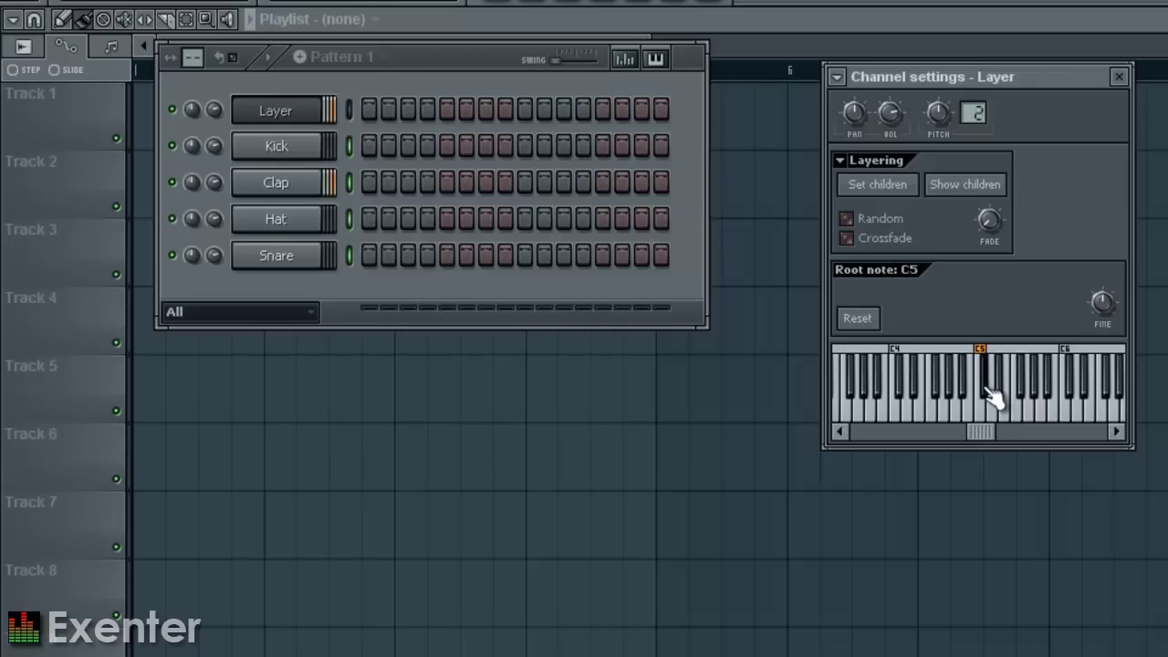
{"action": "left_click", "coordinate": [996, 414]}
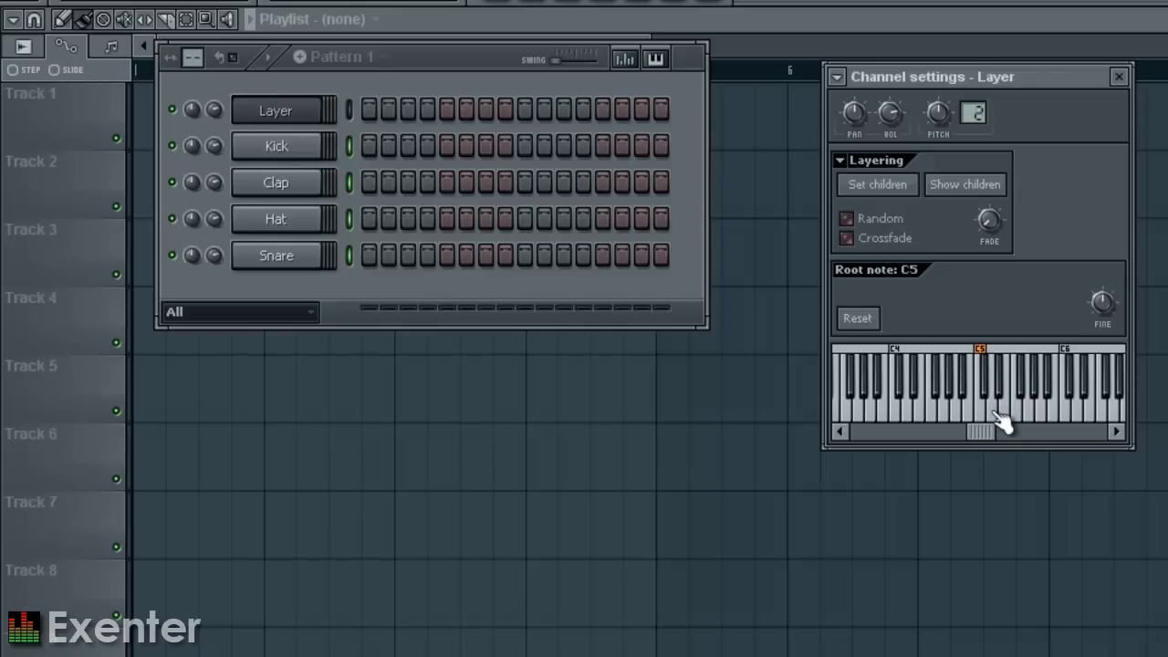
{"action": "left_click", "coordinate": [996, 414]}
{"action": "left_click", "coordinate": [1001, 392]}
{"action": "left_click", "coordinate": [1015, 416]}
{"action": "left_click", "coordinate": [1091, 422]}
Step: Open the Layer channel's piano roll, place a C5 note on each of the four beats of bar 1, and play it briefly
{"action": "right_click", "coordinate": [274, 112]}
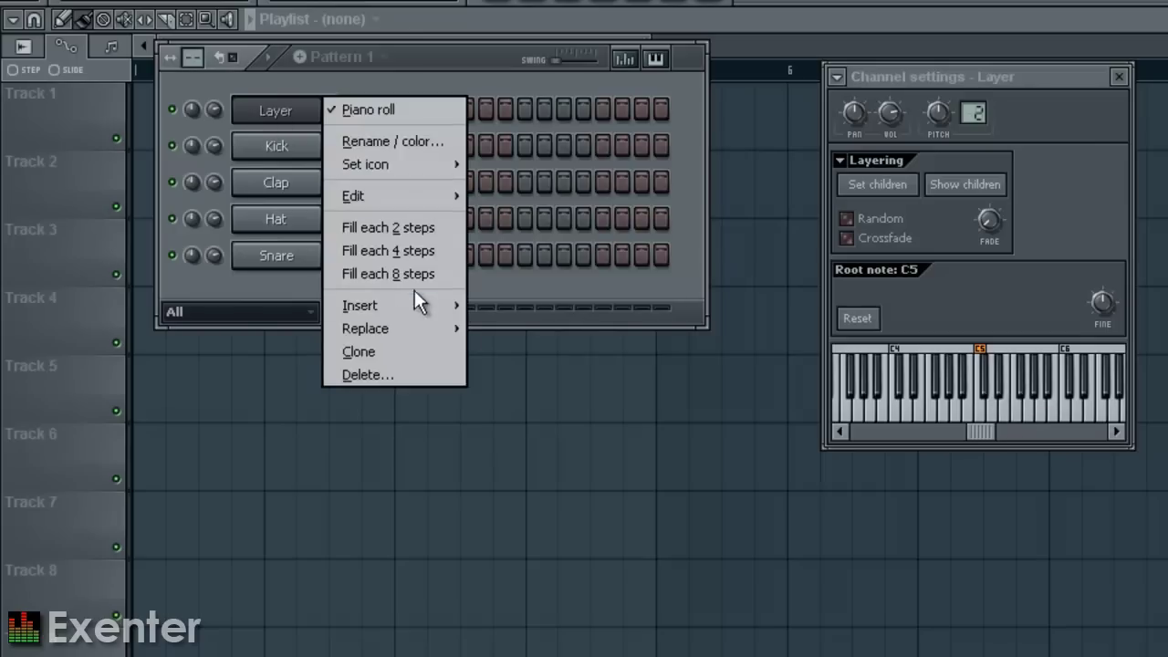
{"action": "left_click", "coordinate": [389, 112]}
{"action": "right_click", "coordinate": [290, 109]}
{"action": "left_click", "coordinate": [367, 109]}
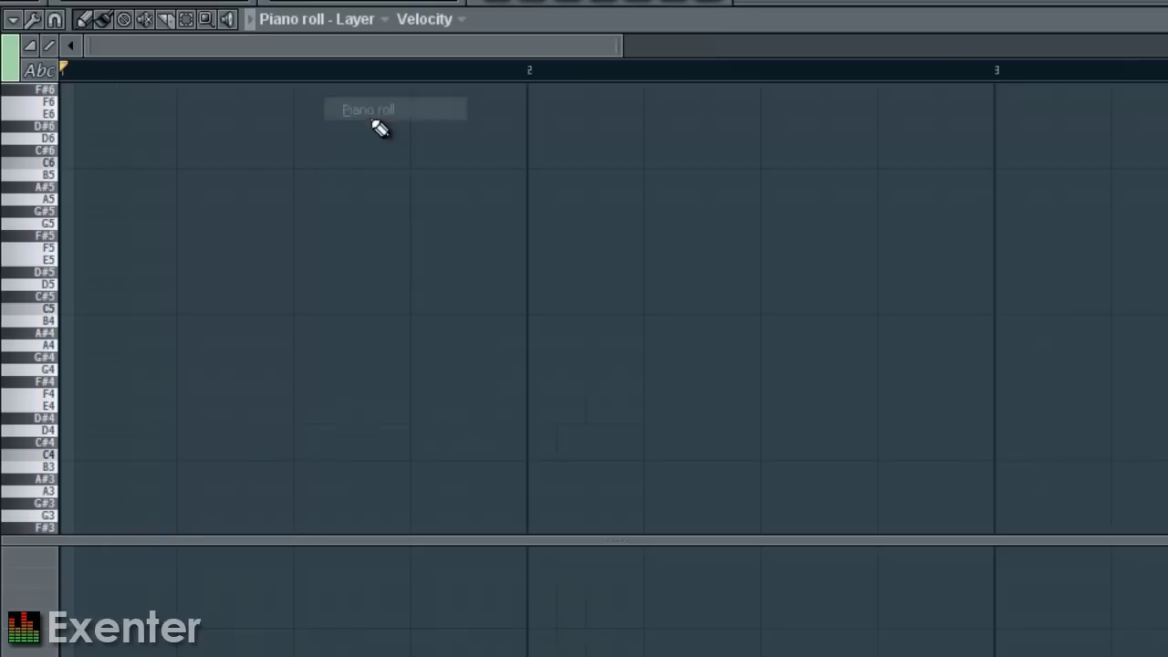
{"action": "left_click", "coordinate": [77, 309]}
{"action": "left_click", "coordinate": [182, 309]}
{"action": "left_click", "coordinate": [298, 309]}
{"action": "left_click", "coordinate": [413, 311]}
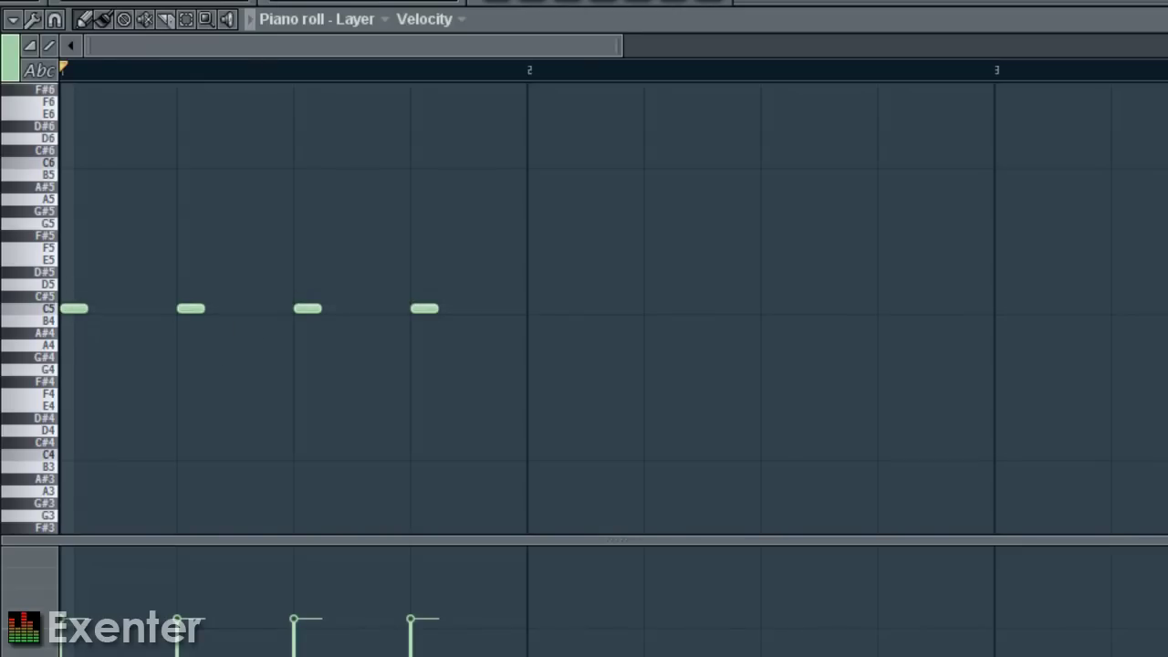
{"action": "left_click", "coordinate": [254, 14]}
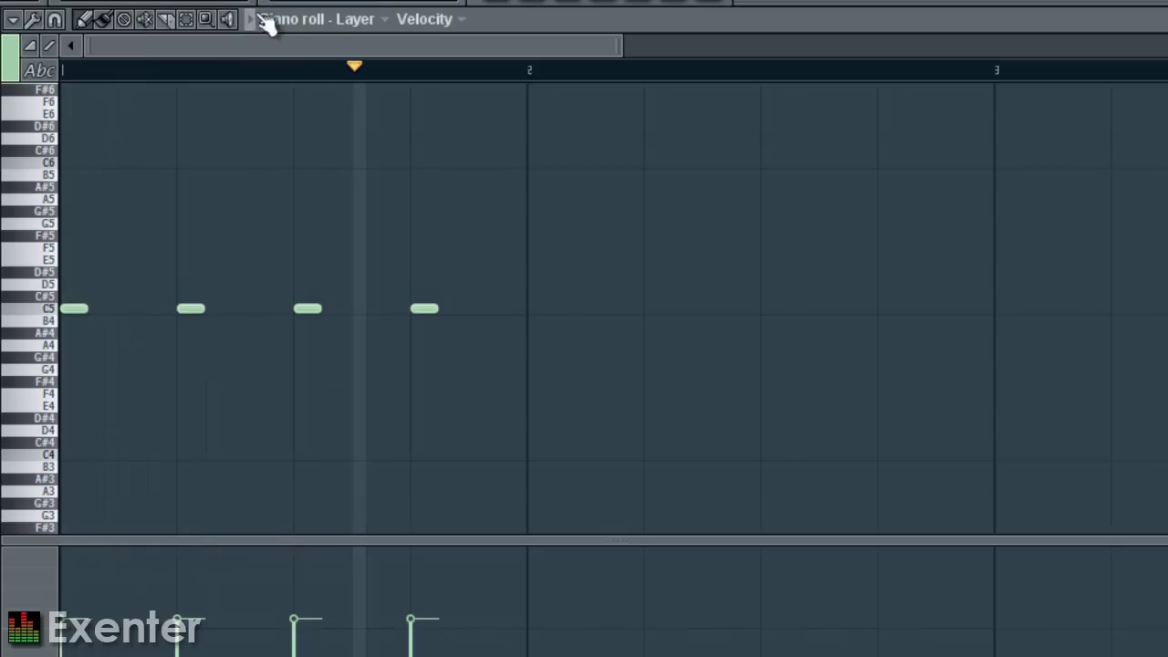
Step: Add C#5 notes on the second and fourth beats of bar 1 in the Layer piano roll
{"action": "mouse_move", "coordinate": [52, 296]}
{"action": "left_mouse_down"}
{"action": "mouse_move", "coordinate": [55, 278]}
{"action": "mouse_move", "coordinate": [55, 303]}
{"action": "left_mouse_up"}
{"action": "left_click", "coordinate": [119, 296]}
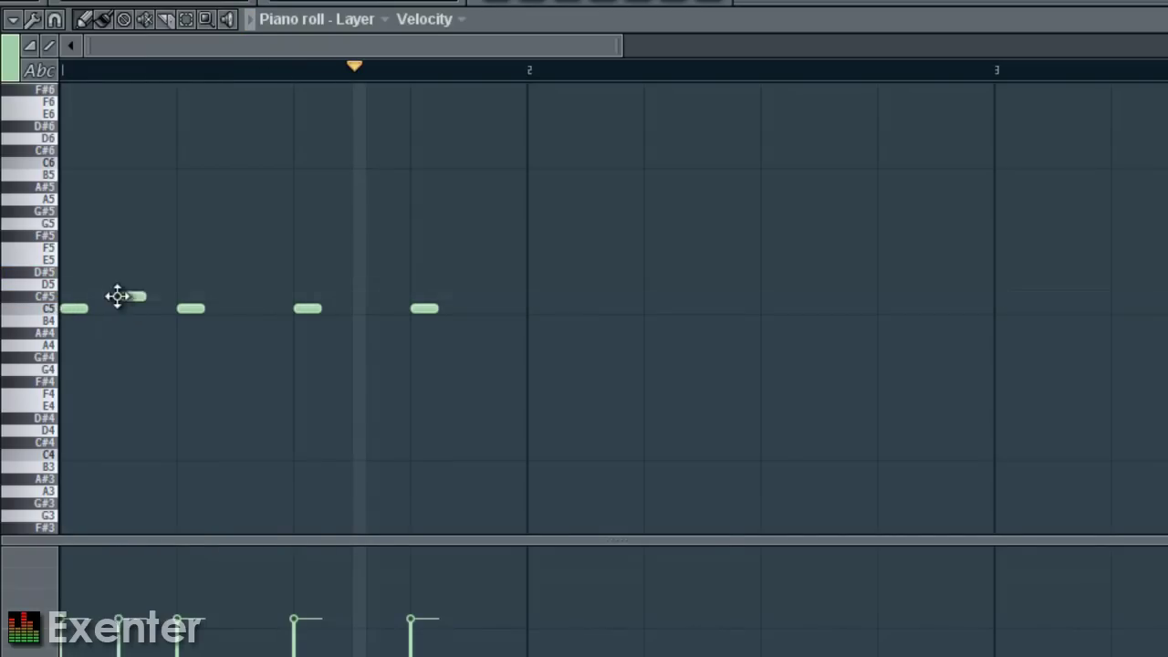
{"action": "left_click", "coordinate": [237, 296]}
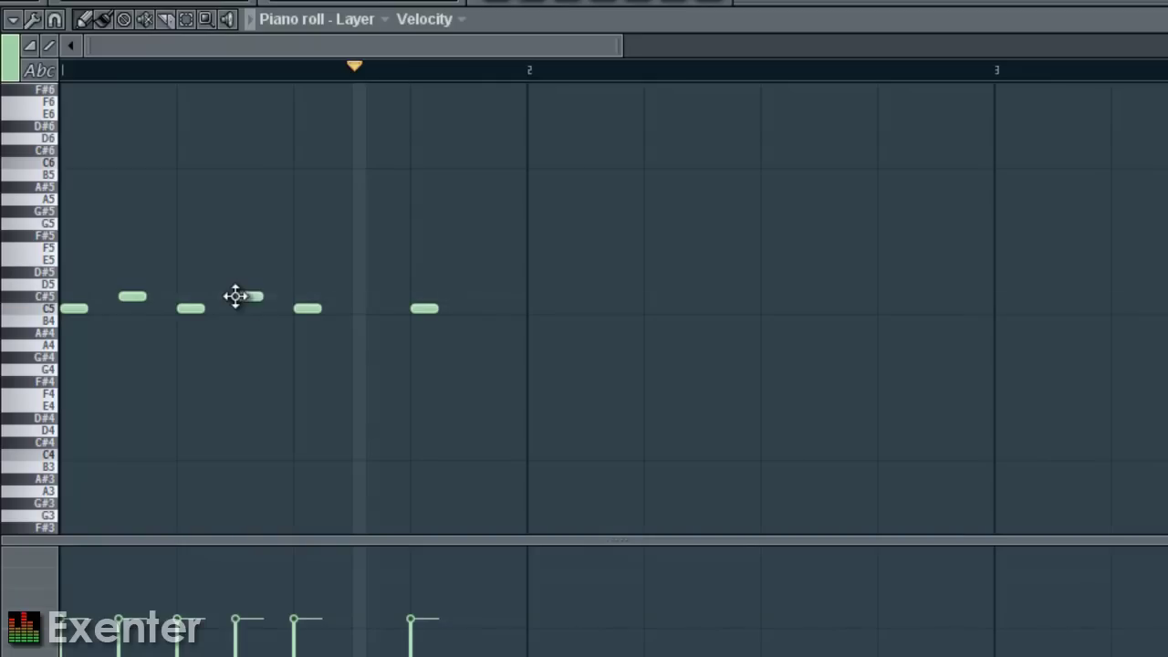
{"action": "left_click_drag", "start_coordinate": [131, 296], "coordinate": [181, 295]}
{"action": "right_click", "coordinate": [248, 296]}
{"action": "left_click", "coordinate": [415, 308]}
Step: Add D5 notes on the four offbeats of bar 1 and preview the neighbouring piano roll keys
{"action": "left_click", "coordinate": [52, 273]}
{"action": "left_click", "coordinate": [54, 286]}
{"action": "left_click", "coordinate": [119, 283]}
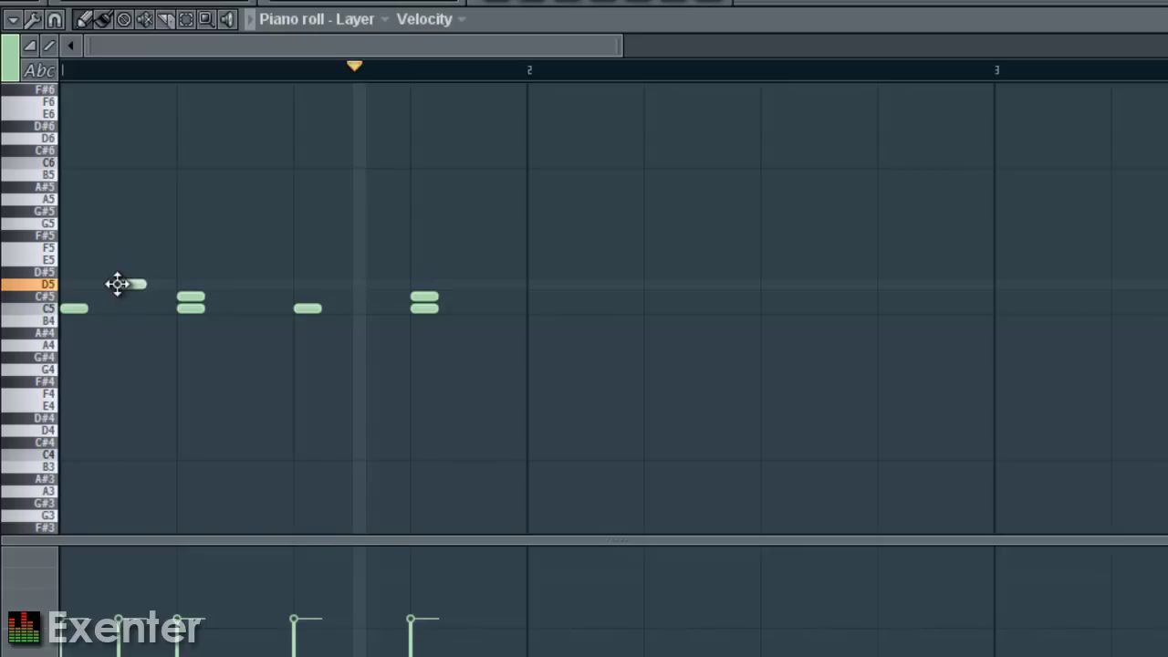
{"action": "left_click", "coordinate": [241, 284]}
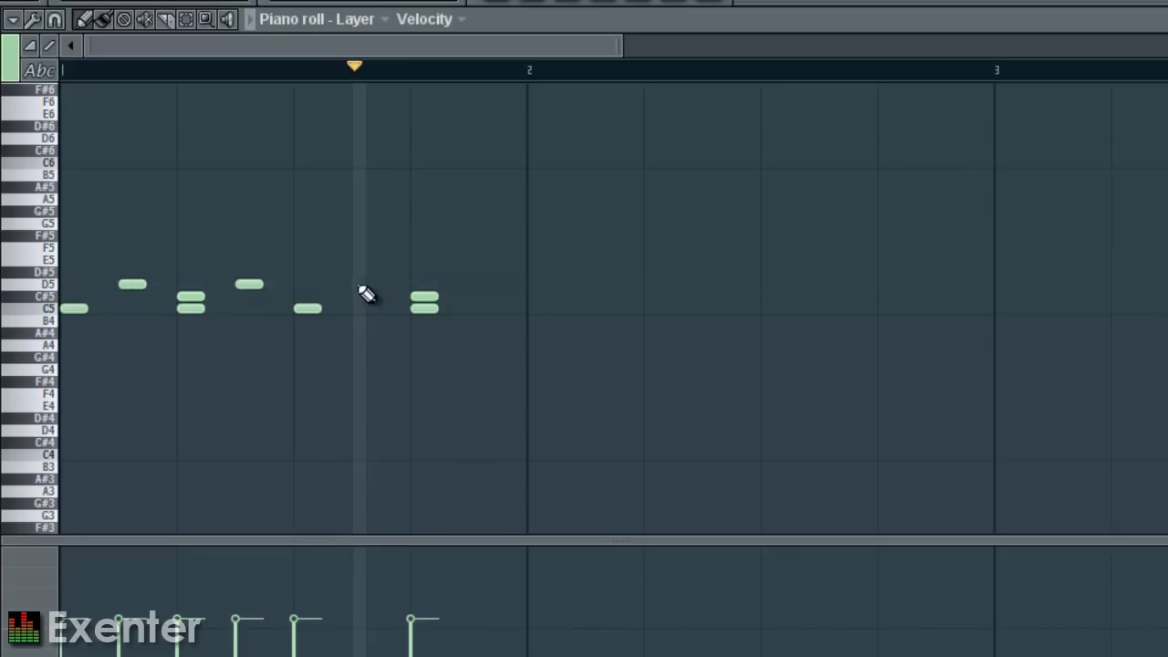
{"action": "left_click", "coordinate": [354, 284]}
{"action": "left_click", "coordinate": [469, 284]}
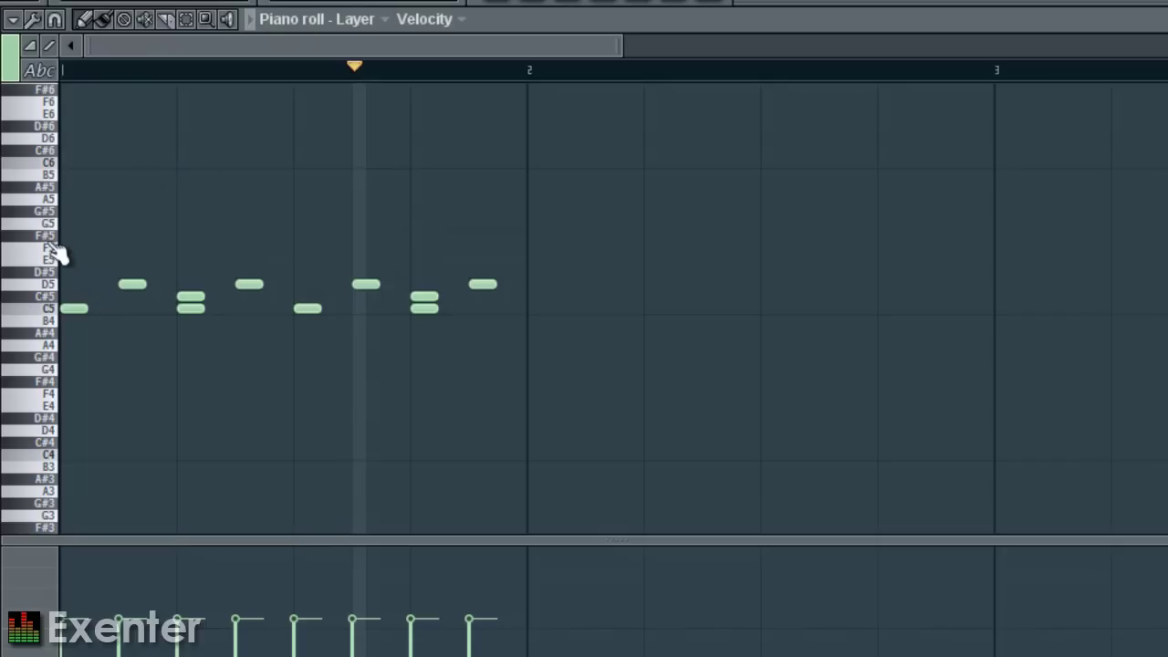
{"action": "left_click_drag", "start_coordinate": [58, 305], "coordinate": [46, 264]}
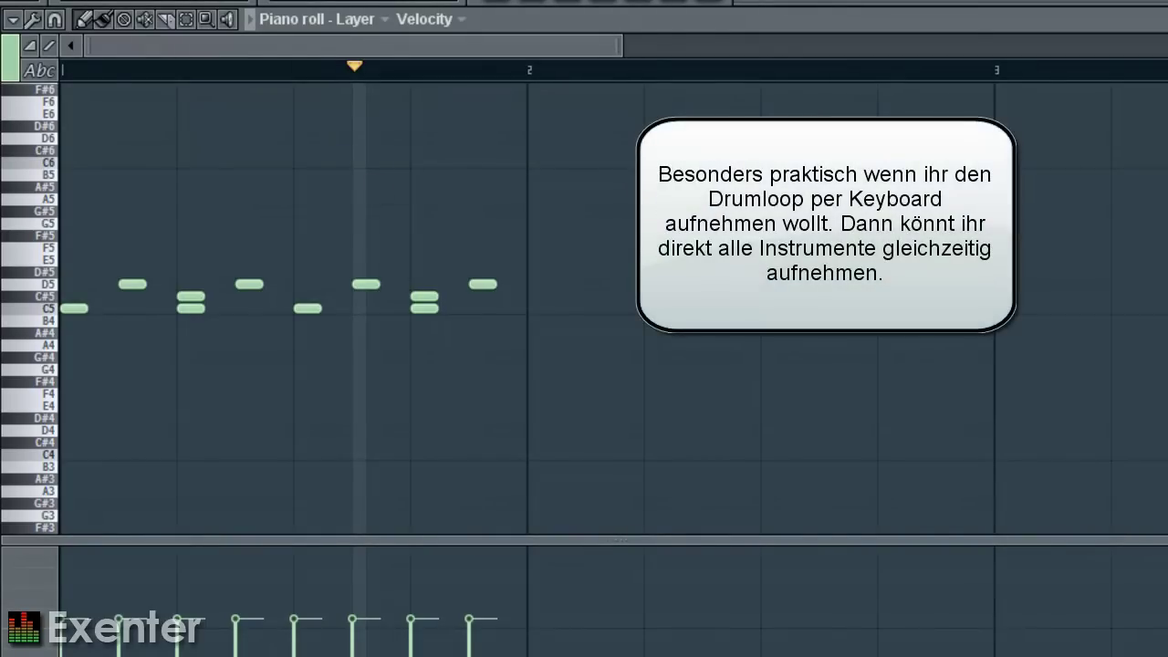
Step: Examine the piano rolls of the Kick, Clap and Hat channels one after another
{"action": "key", "text": "F6"}
{"action": "right_click", "coordinate": [263, 137]}
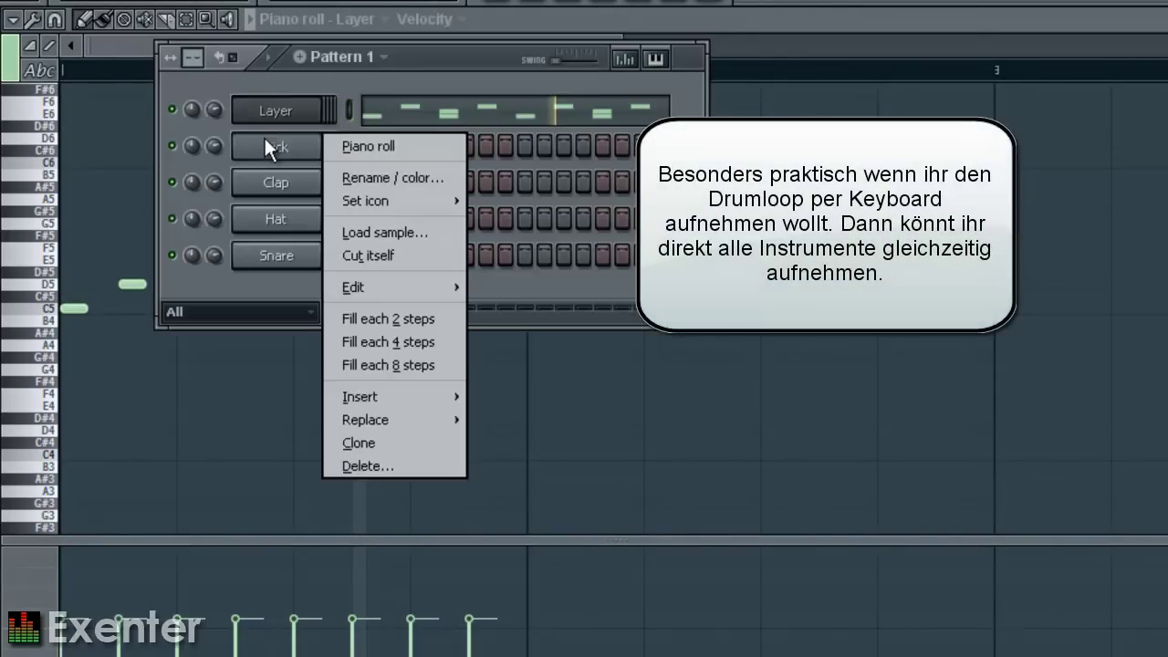
{"action": "left_click", "coordinate": [396, 151]}
{"action": "left_click", "coordinate": [371, 22]}
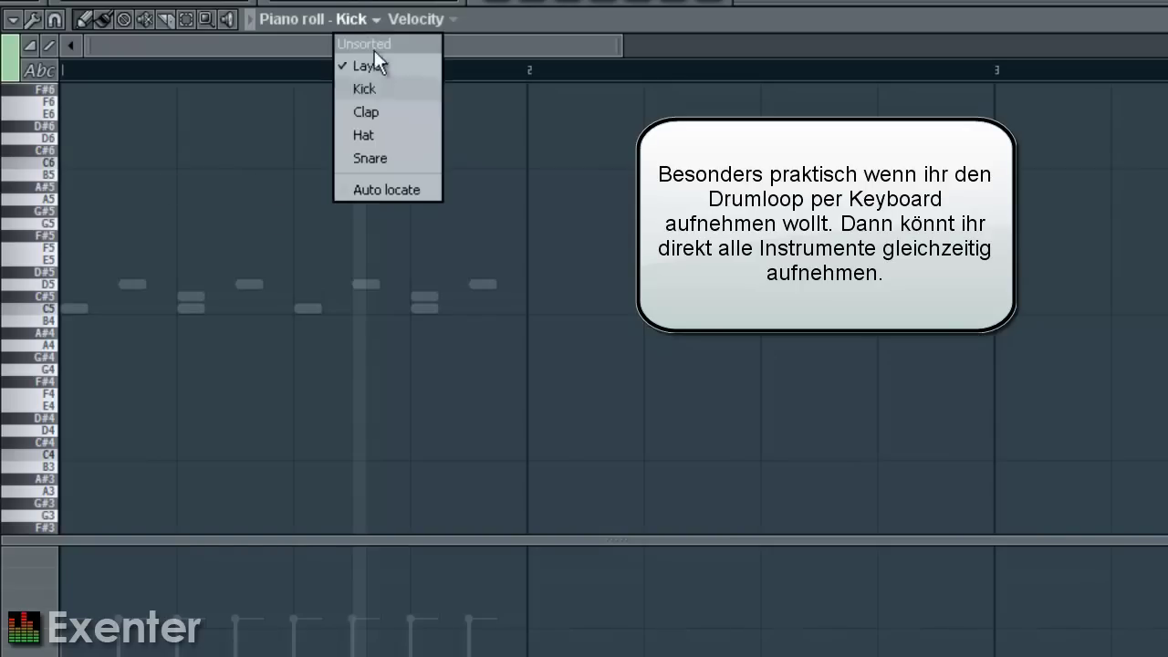
{"action": "left_click", "coordinate": [369, 112]}
{"action": "left_click", "coordinate": [376, 20]}
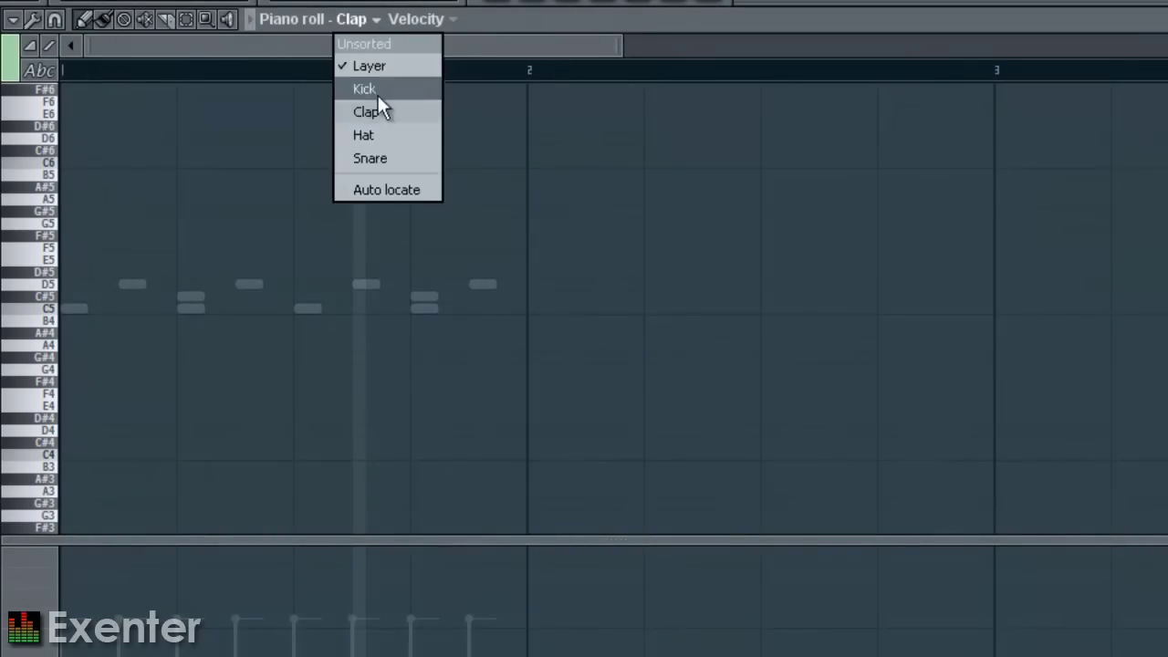
{"action": "left_click", "coordinate": [372, 139]}
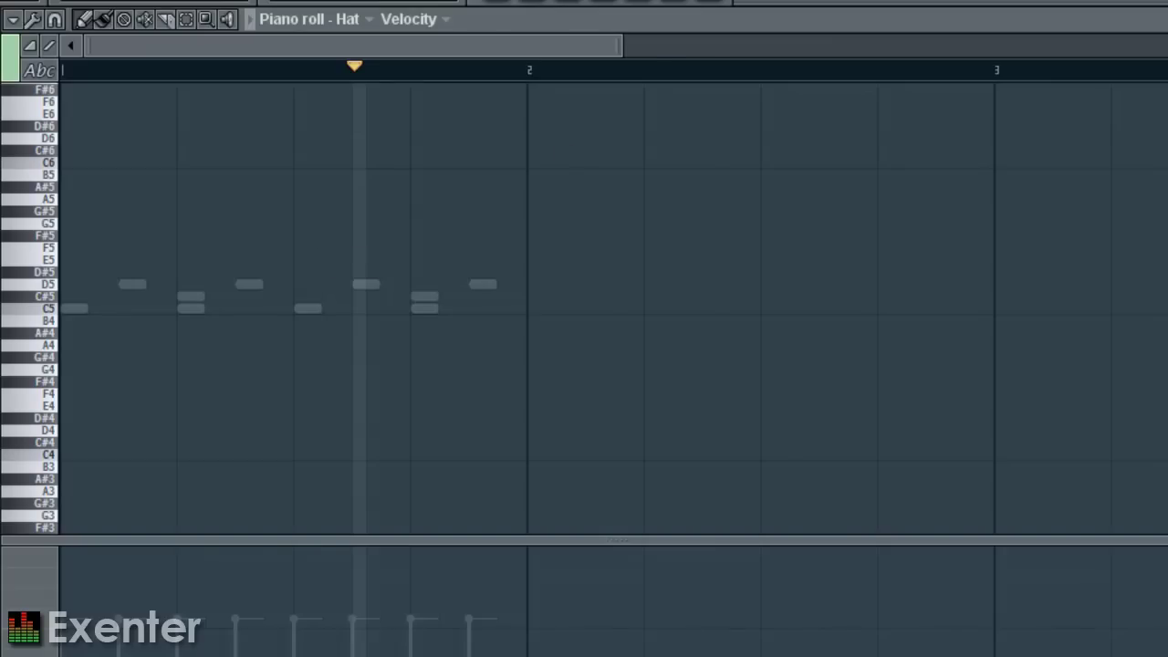
Step: Return to the Layer channel's piano roll and listen to the drum pattern
{"action": "key", "text": "F6"}
{"action": "left_click", "coordinate": [393, 113]}
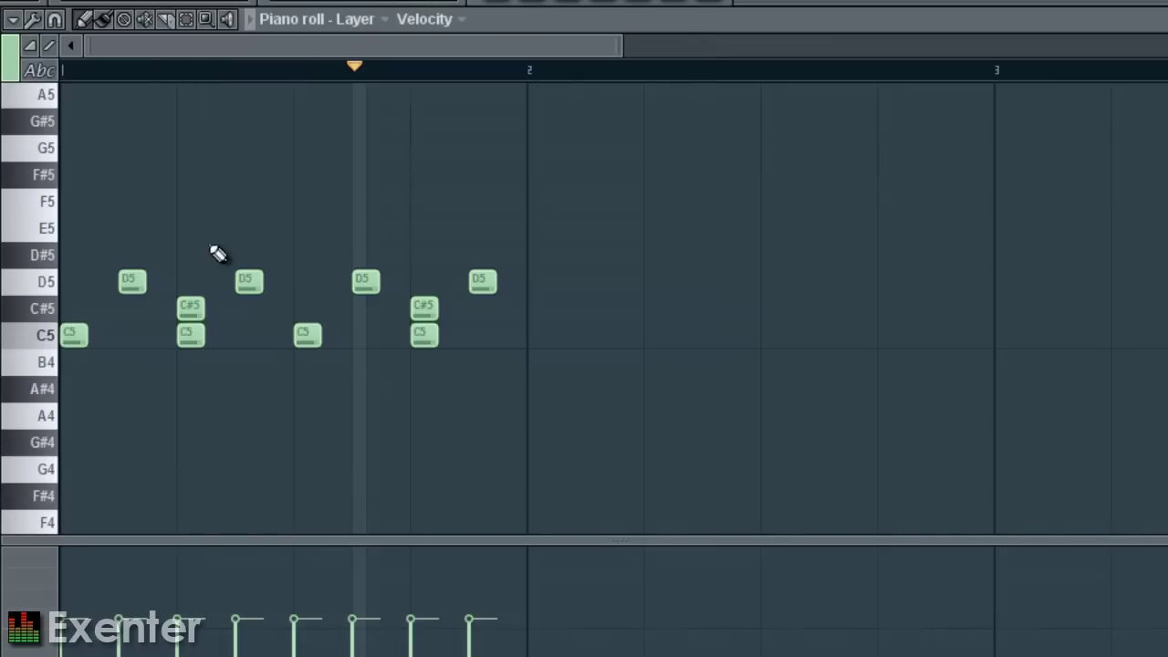
{"action": "key", "text": "space"}
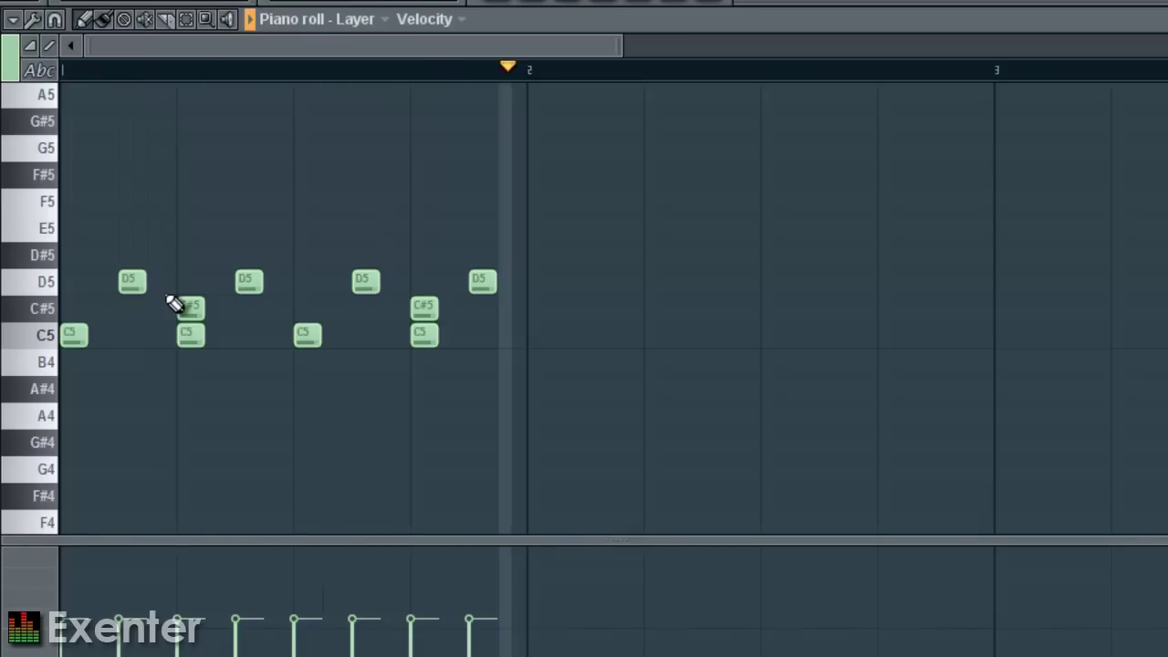
{"action": "key", "text": "space"}
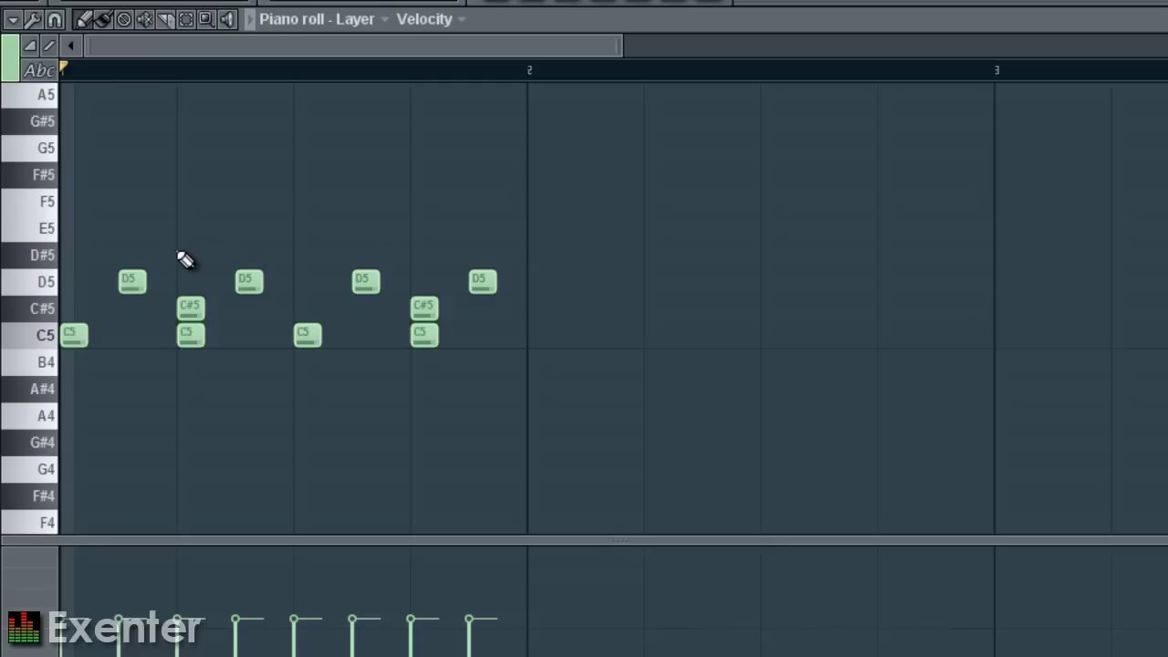
Step: Group the Layer channel's children into a channel filter group named Drumset
{"action": "key", "text": "F6"}
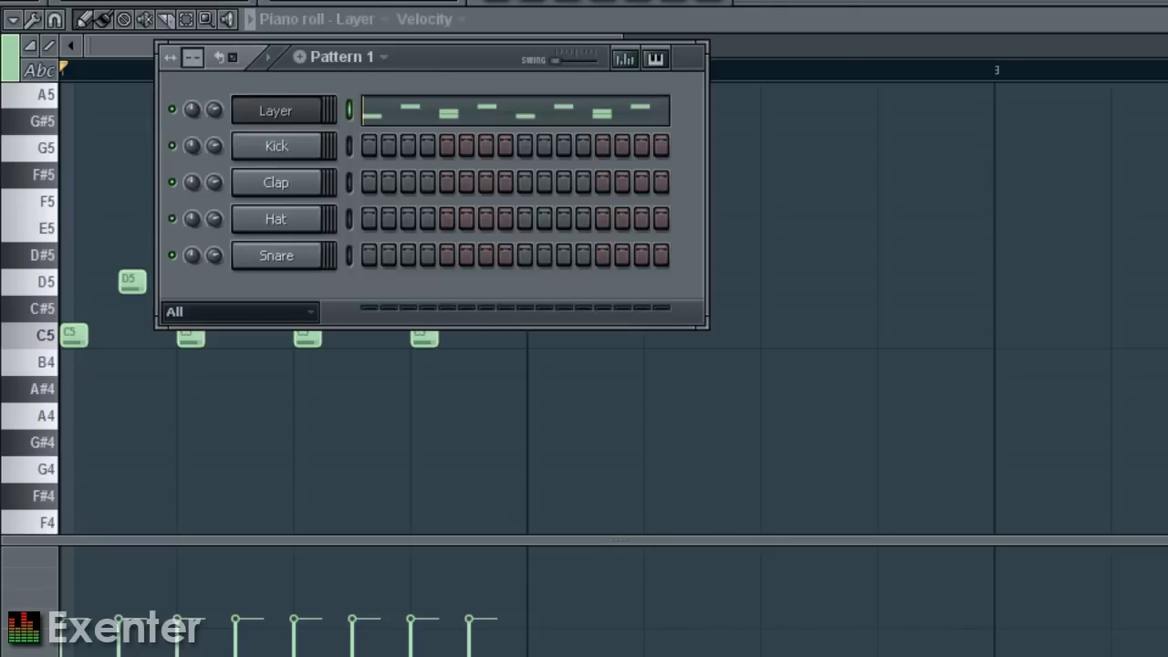
{"action": "left_click", "coordinate": [307, 112]}
{"action": "left_click", "coordinate": [840, 160]}
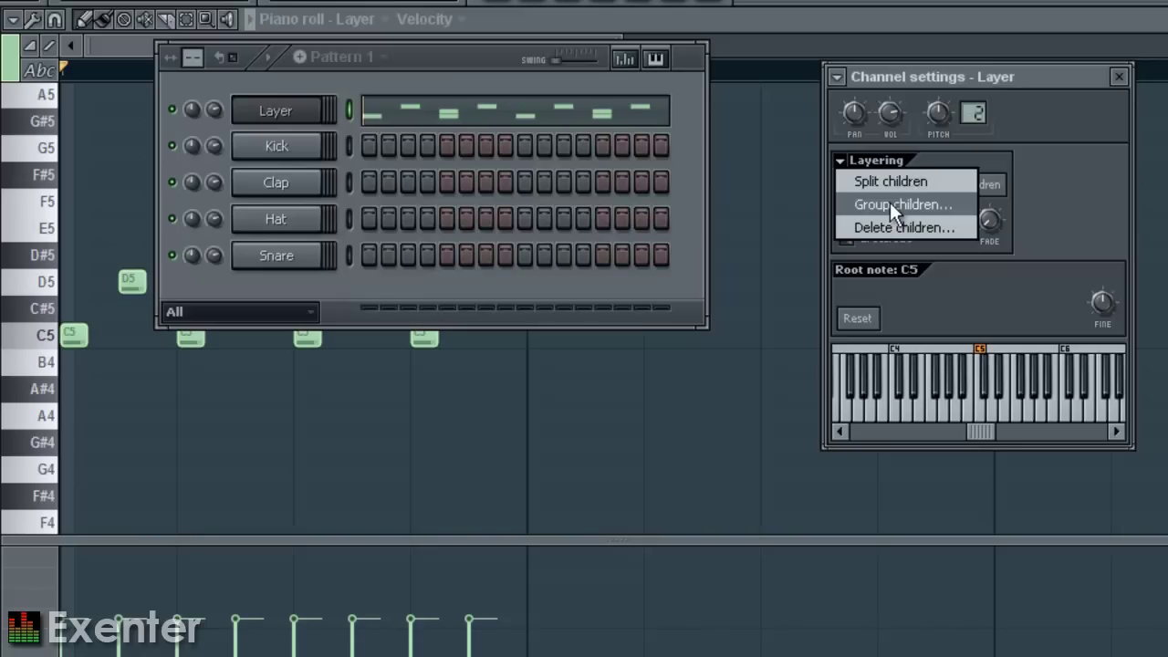
{"action": "left_click", "coordinate": [282, 308]}
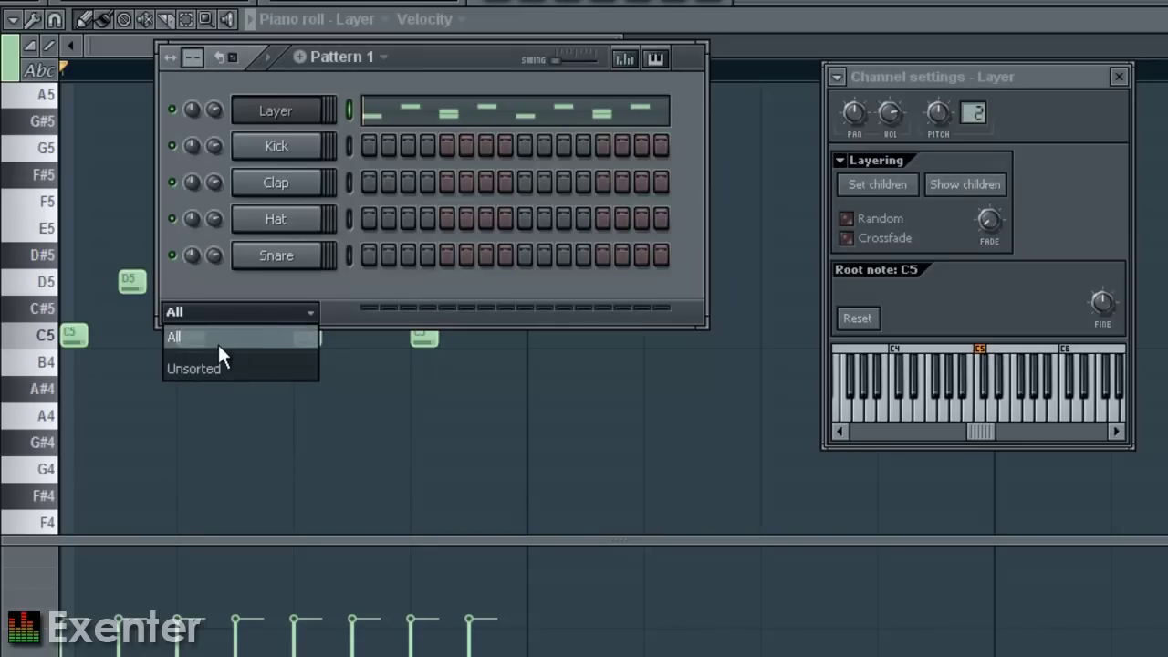
{"action": "left_click", "coordinate": [836, 159]}
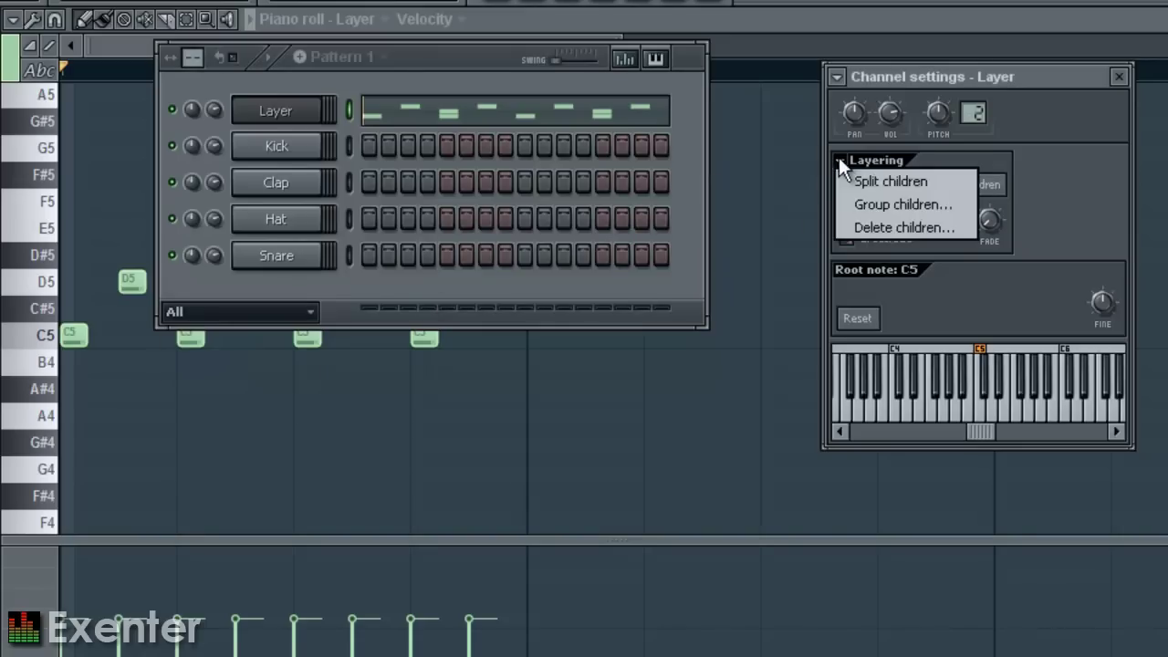
{"action": "left_click", "coordinate": [867, 204]}
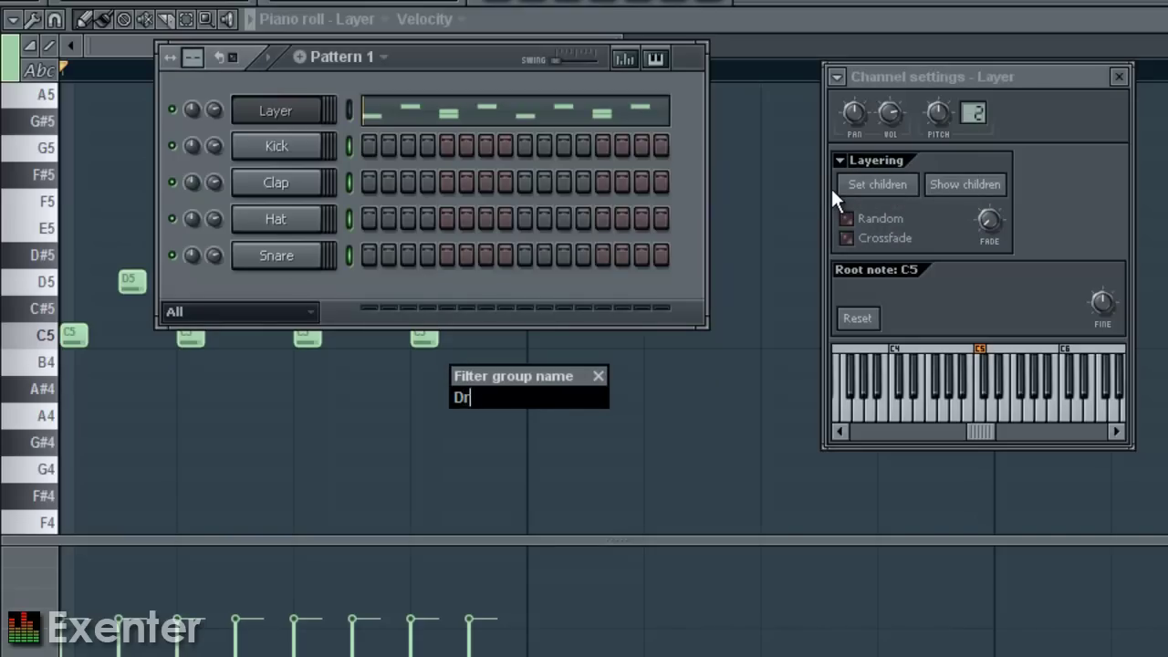
{"action": "type", "text": "Drumset"}
{"action": "key", "text": "Return"}
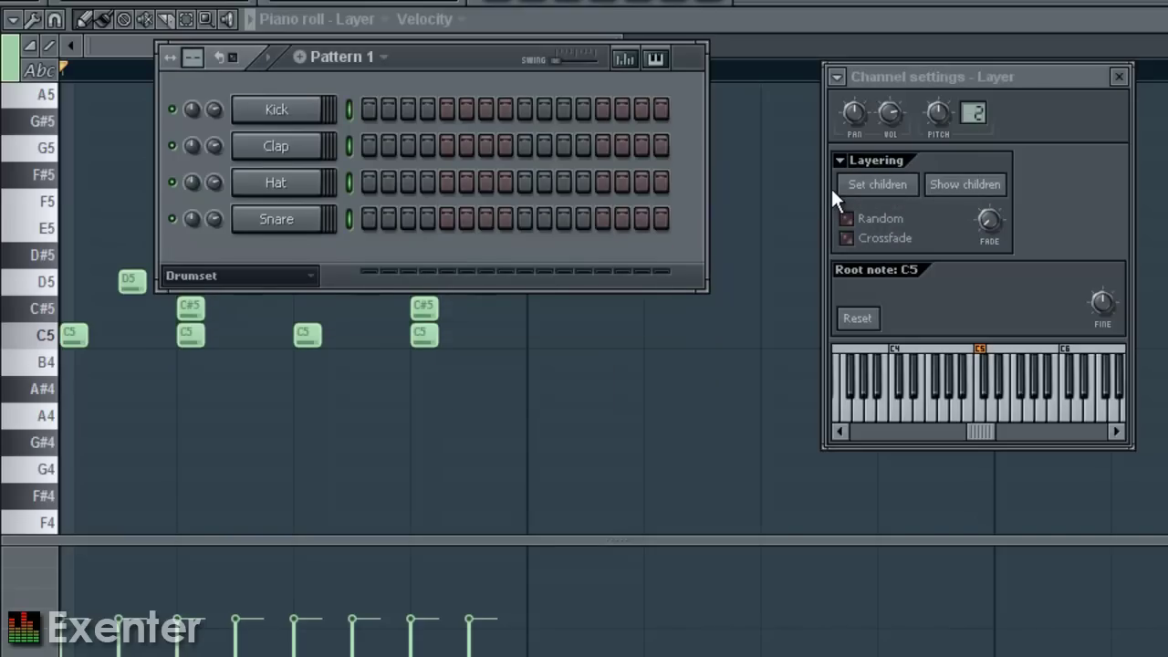
Step: View the Drumset filter group's channels and switch the channel display filter back to All
{"action": "left_click", "coordinate": [193, 277]}
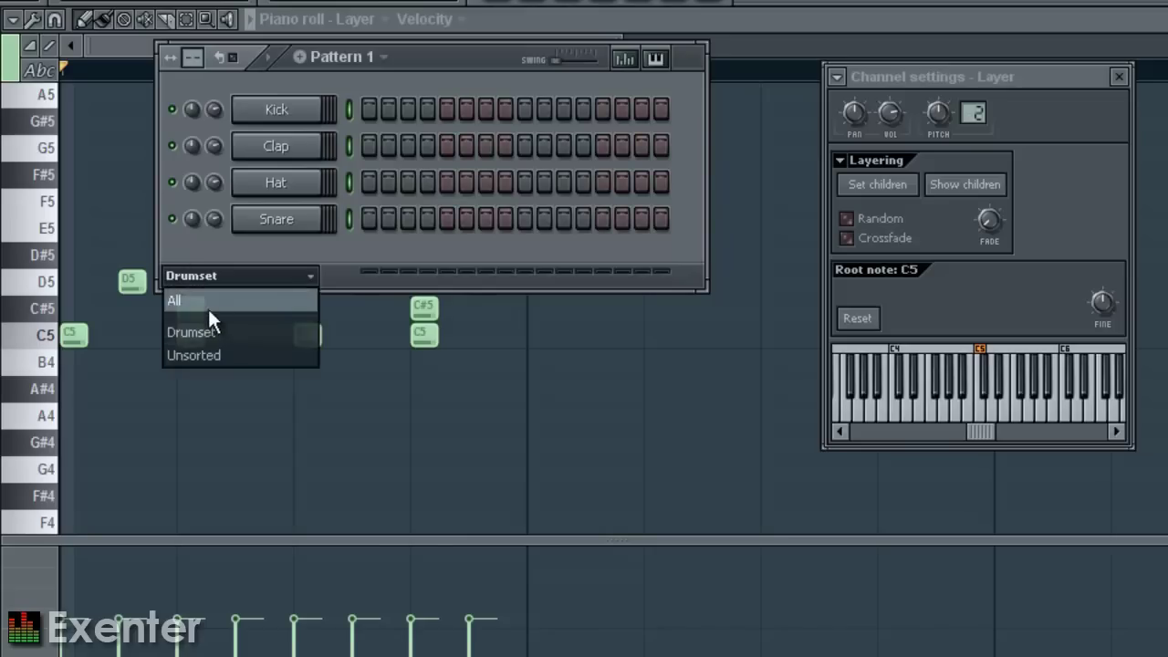
{"action": "left_click", "coordinate": [213, 330]}
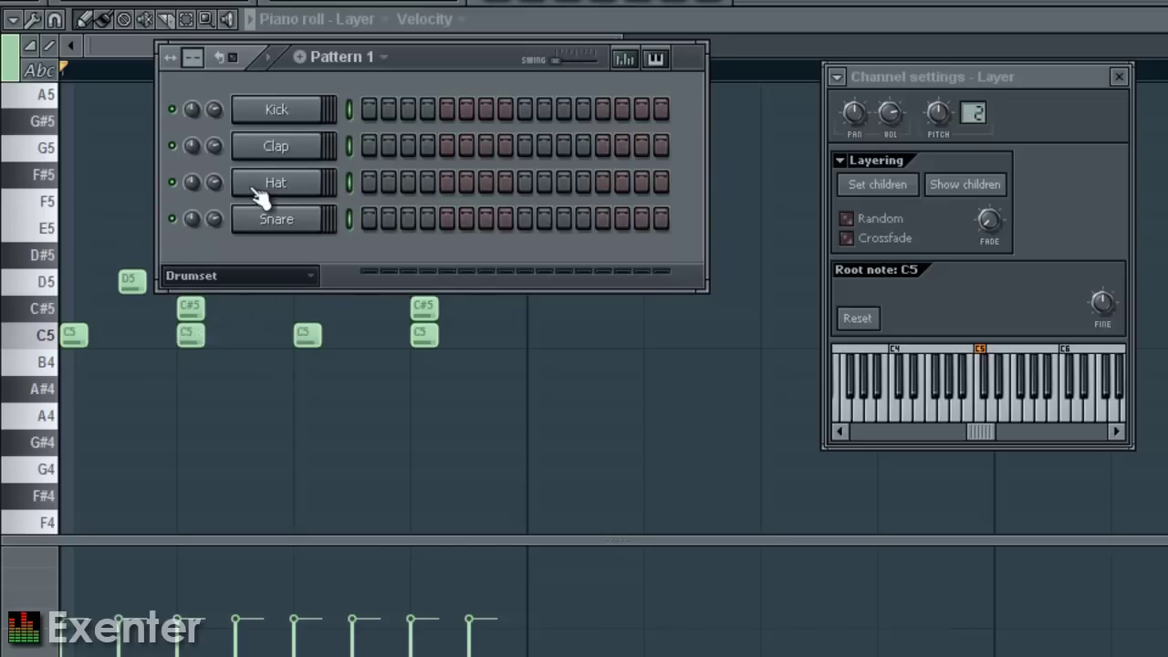
{"action": "left_click", "coordinate": [256, 279]}
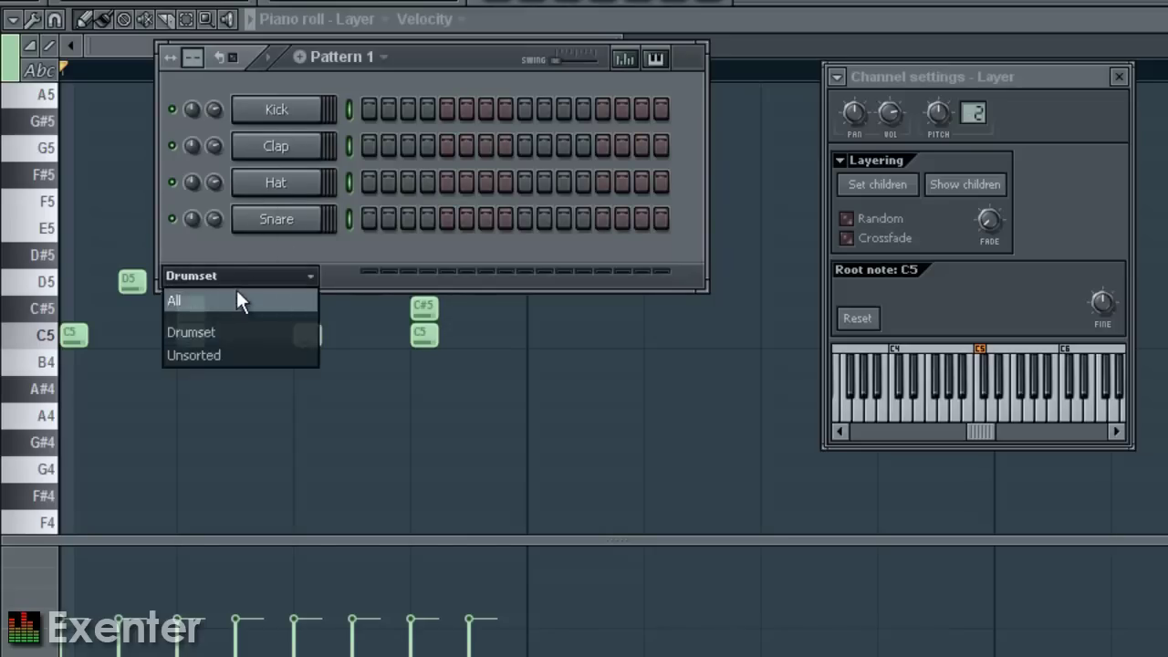
{"action": "left_click", "coordinate": [233, 294]}
Step: Zip the Kick, Clap, Hat and Snare channels beneath the Layer channel and play the pattern briefly
{"action": "left_click", "coordinate": [279, 117]}
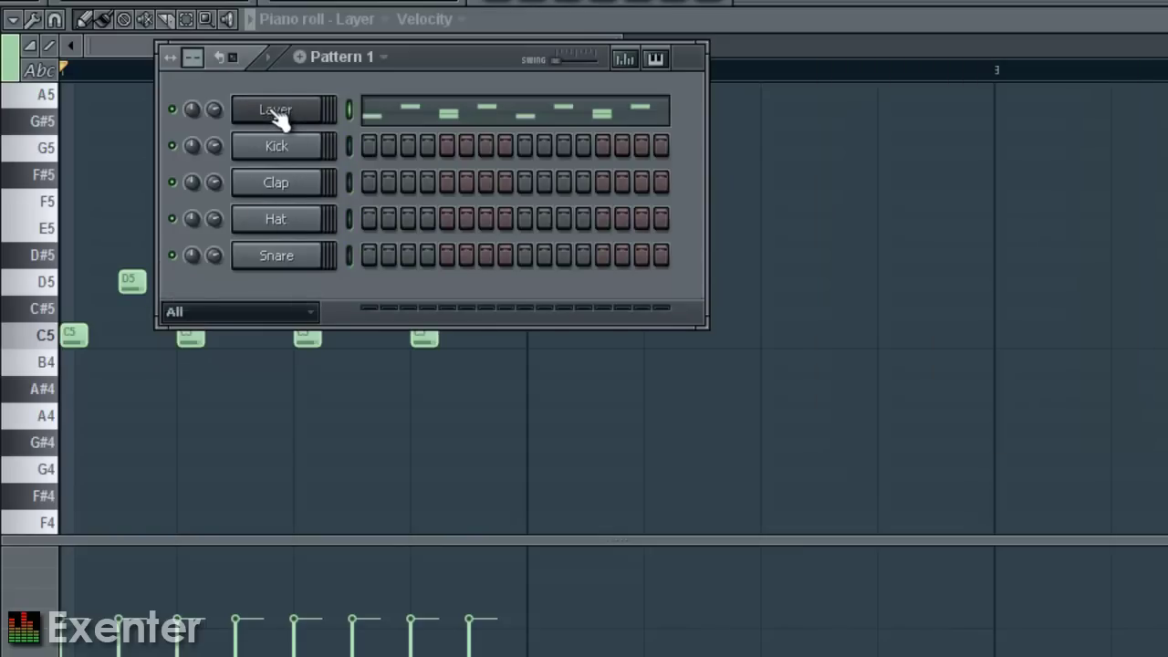
{"action": "key", "text": "alt+z"}
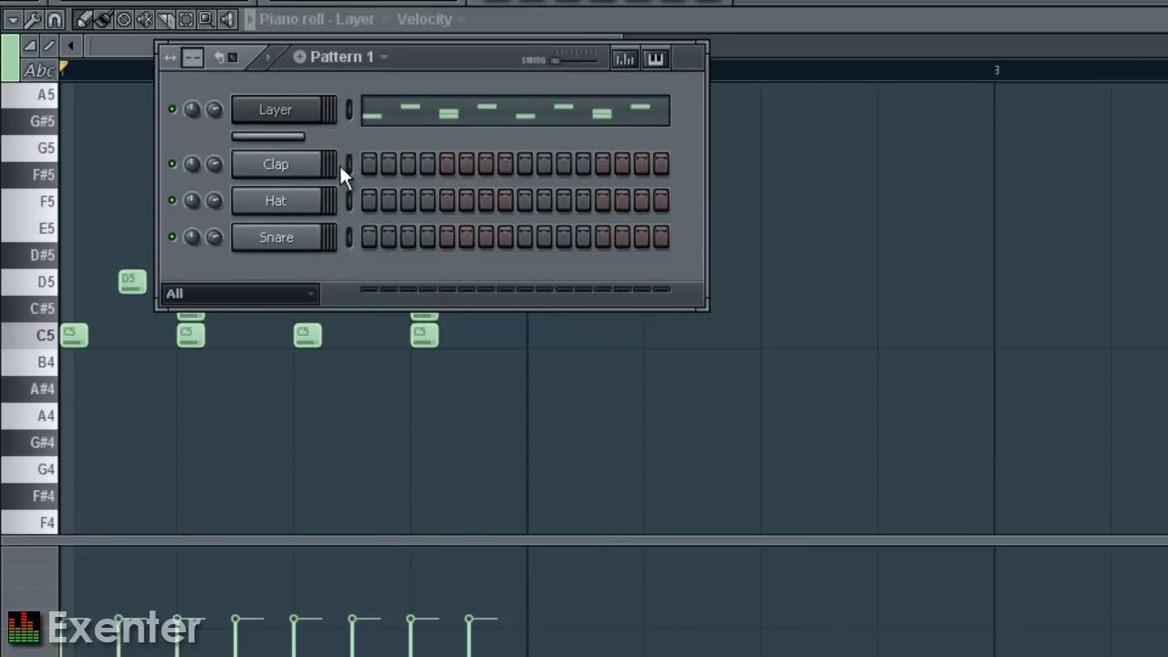
{"action": "left_click", "coordinate": [345, 167]}
{"action": "key", "text": "alt+z"}
{"action": "left_click", "coordinate": [348, 180]}
{"action": "key", "text": "alt+z"}
{"action": "left_click", "coordinate": [345, 168]}
{"action": "key", "text": "alt+z"}
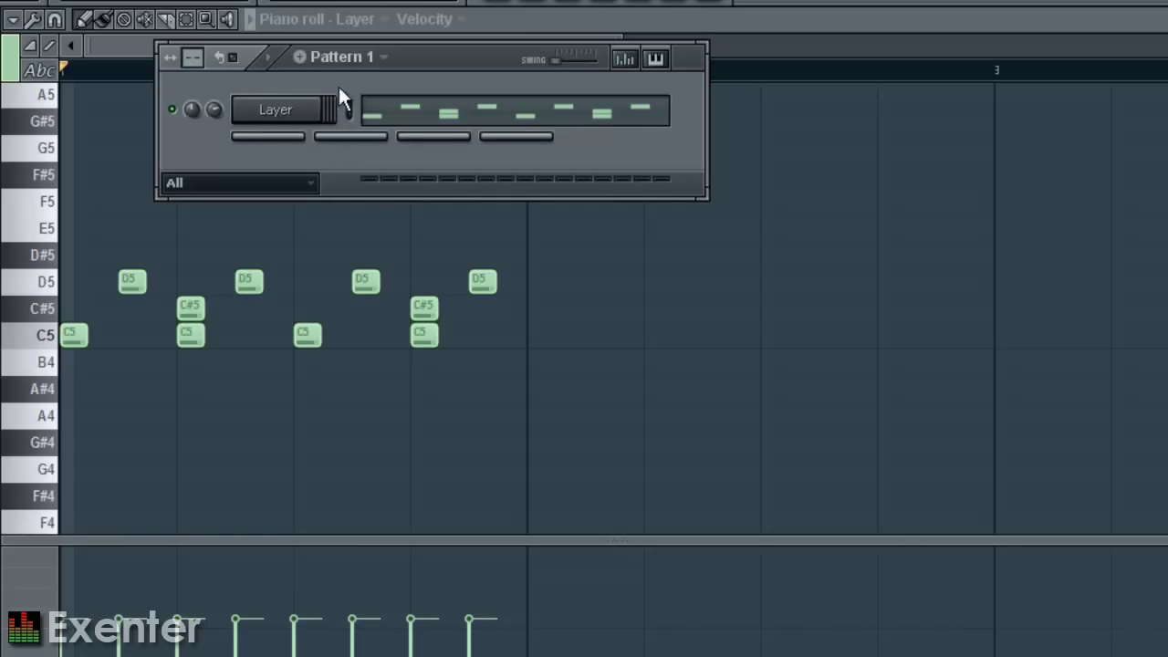
{"action": "key", "text": "space"}
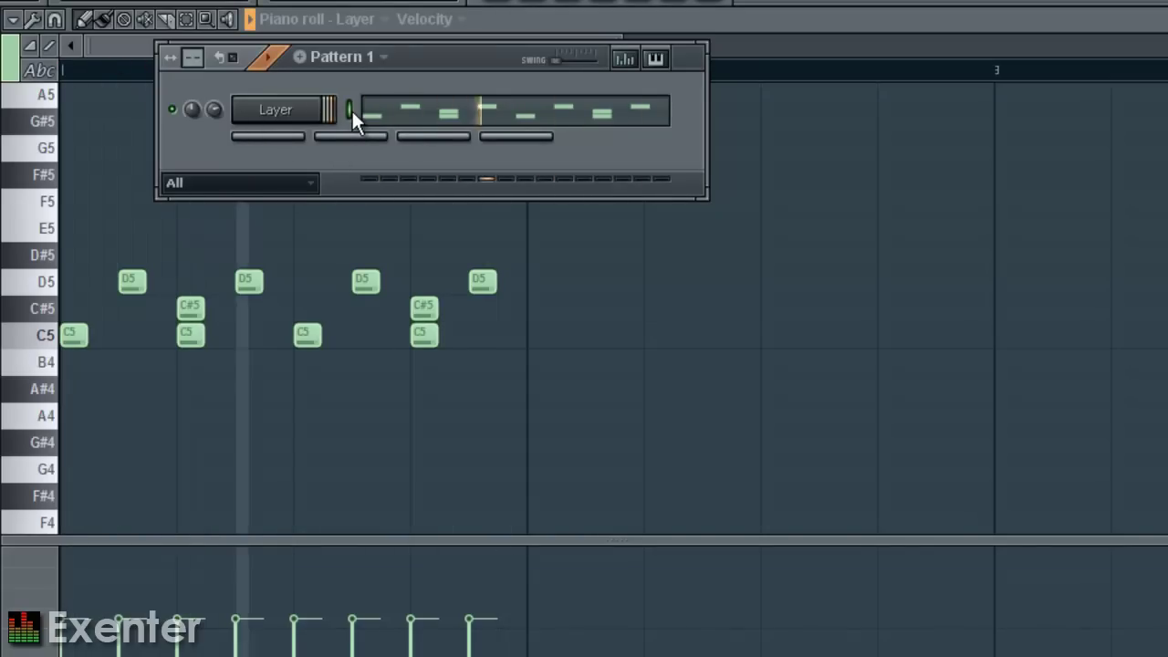
{"action": "key", "text": "space"}
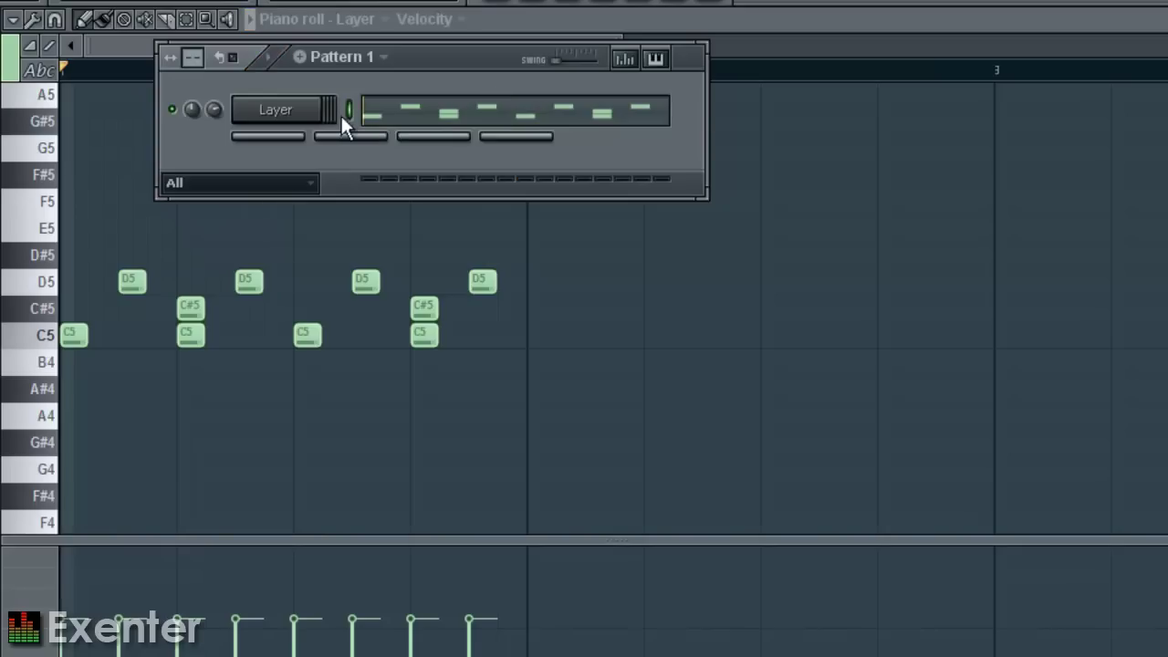
Step: Filter the channel display to the Drumset group, play the pattern briefly and switch the filter back to All
{"action": "left_click", "coordinate": [301, 186]}
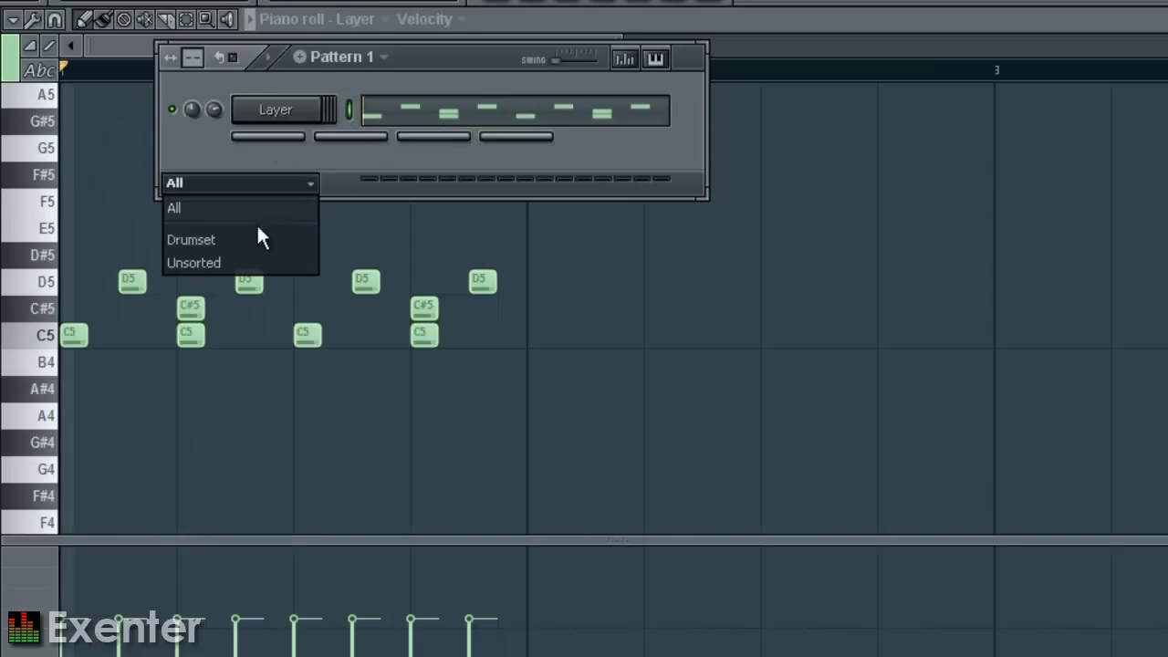
{"action": "left_click", "coordinate": [254, 239]}
{"action": "key", "text": "space"}
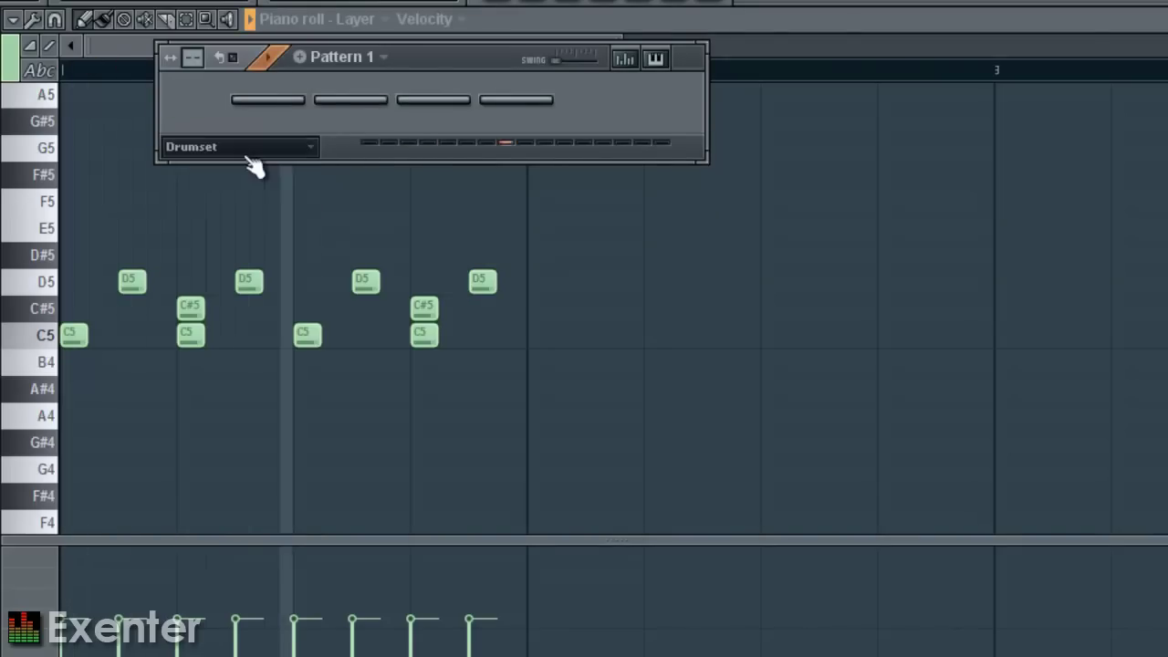
{"action": "key", "text": "space"}
{"action": "left_click", "coordinate": [244, 160]}
{"action": "left_click", "coordinate": [219, 167]}
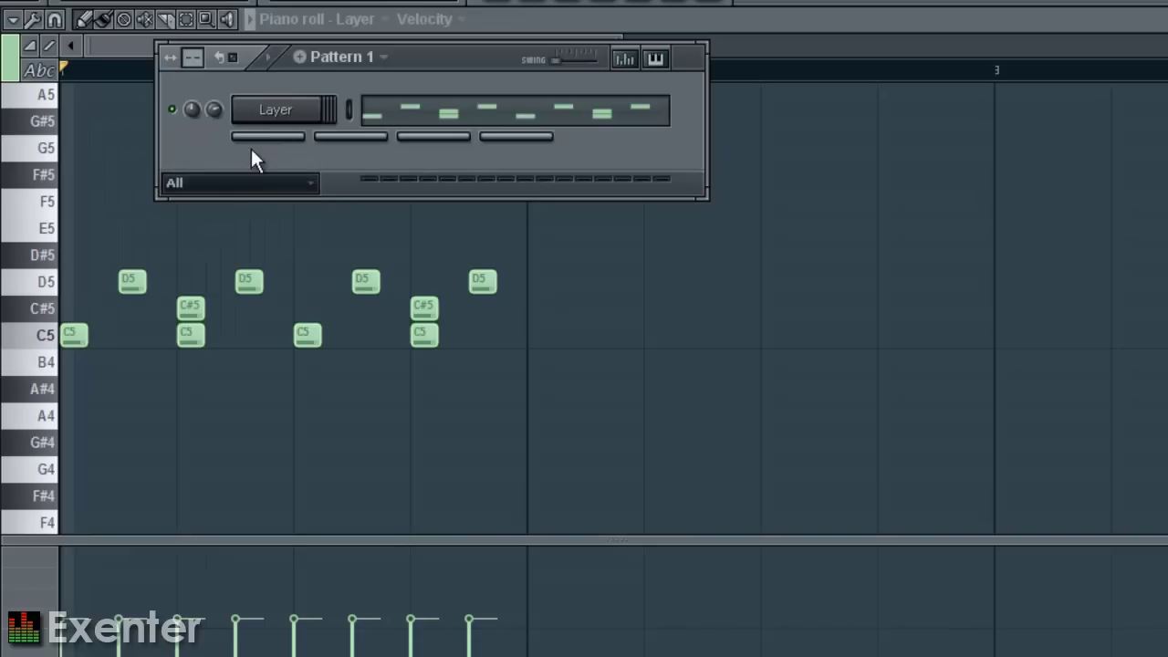
Step: Unzip the Kick, Clap, Hat and Snare channels one by one and zip them back beneath the Layer channel
{"action": "right_click", "coordinate": [320, 142]}
{"action": "left_click", "coordinate": [280, 177]}
{"action": "left_click", "coordinate": [279, 175]}
{"action": "left_click", "coordinate": [277, 209]}
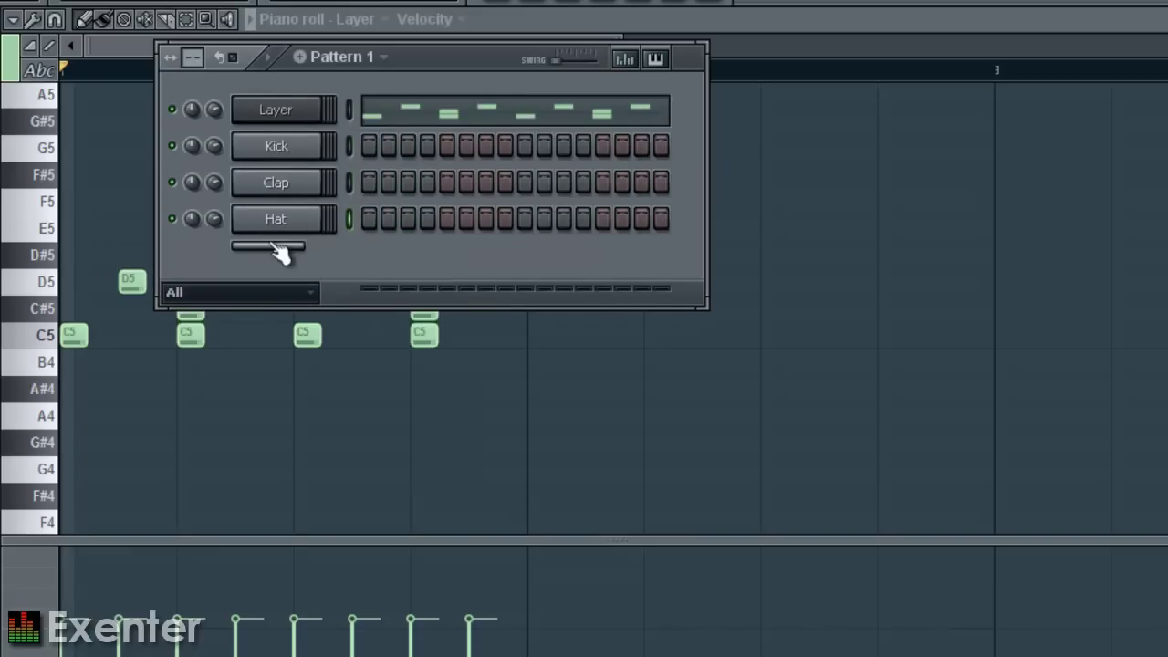
{"action": "left_click", "coordinate": [279, 246]}
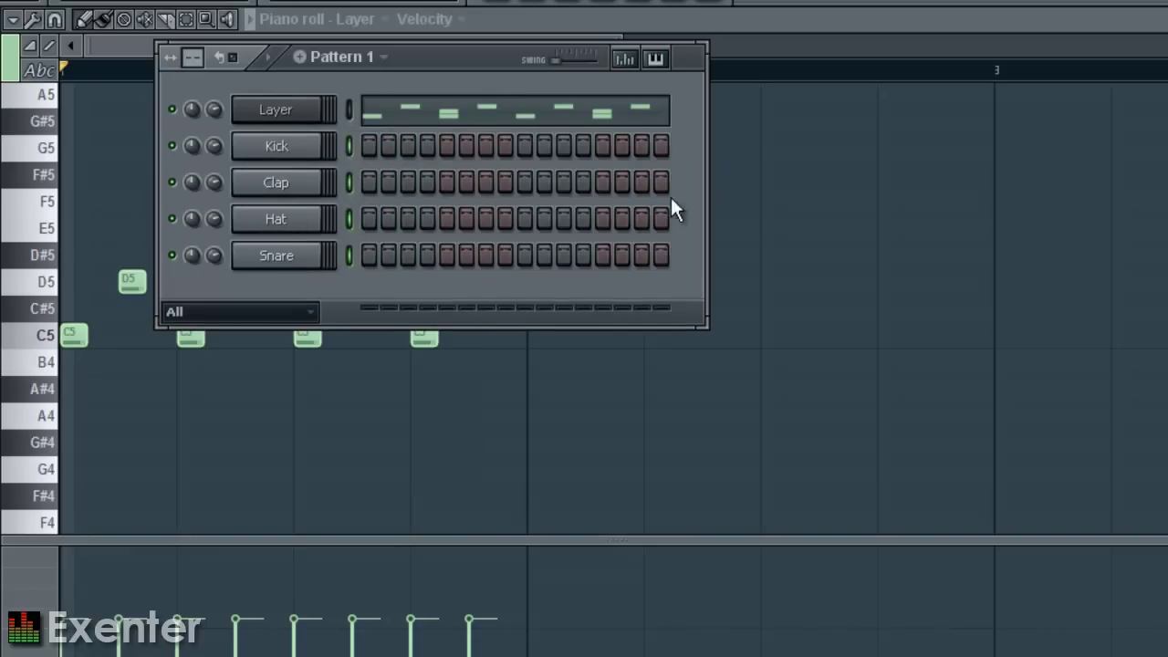
{"action": "key", "text": "alt+z"}
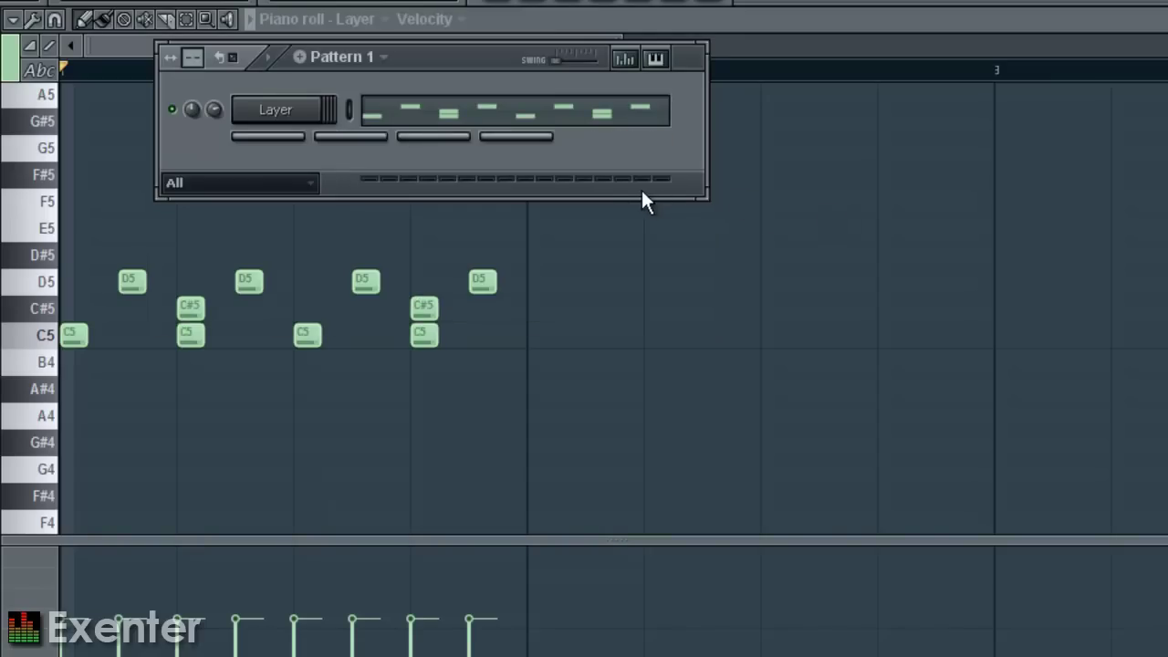
Step: Open the Layer channel's settings and unzip the Kick, Clap, Hat and Snare channels
{"action": "left_click", "coordinate": [285, 110]}
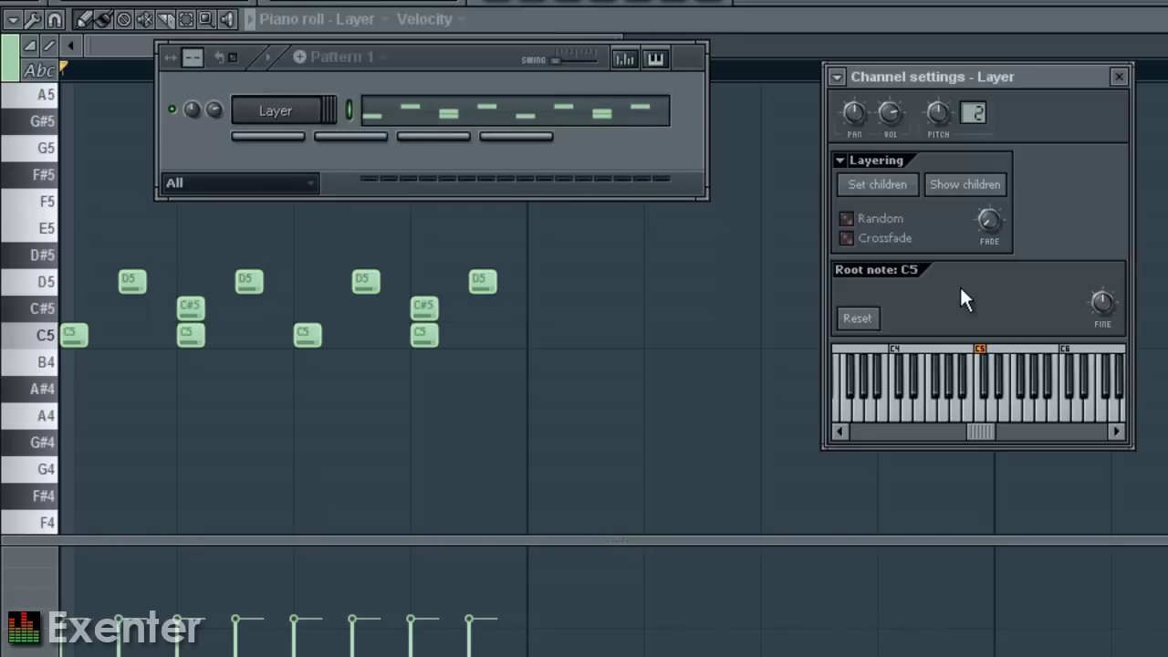
{"action": "left_click_drag", "start_coordinate": [852, 113], "coordinate": [829, 286]}
{"action": "left_click", "coordinate": [272, 133]}
{"action": "left_click", "coordinate": [293, 138]}
{"action": "left_click", "coordinate": [277, 174]}
{"action": "left_click", "coordinate": [276, 211]}
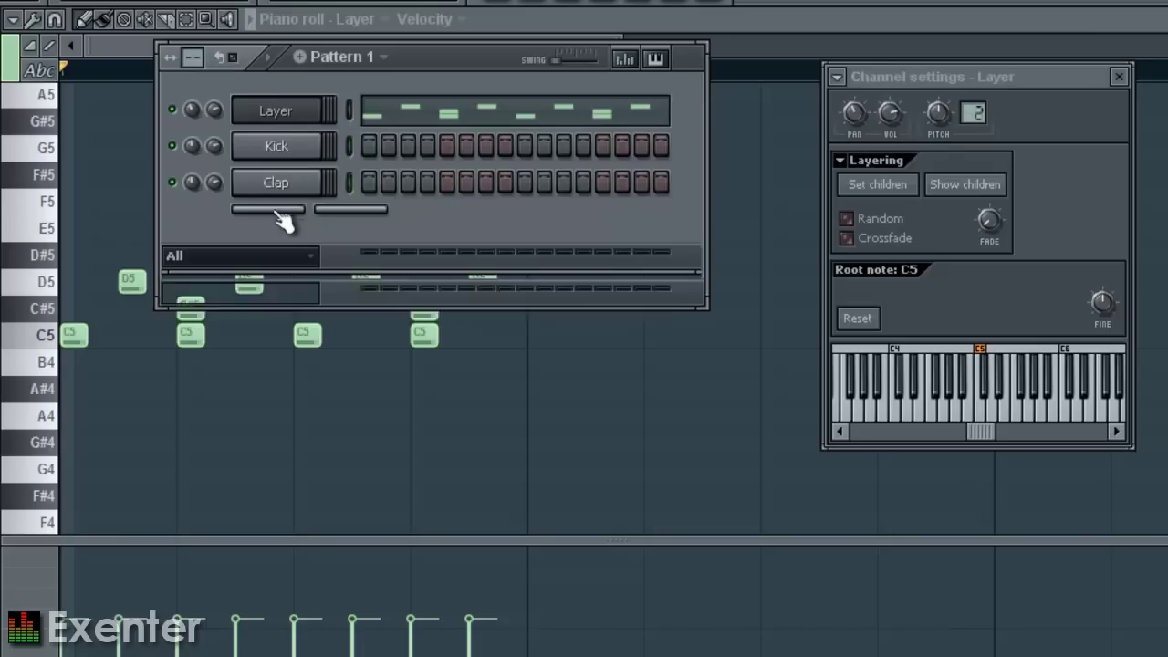
{"action": "left_click", "coordinate": [274, 248]}
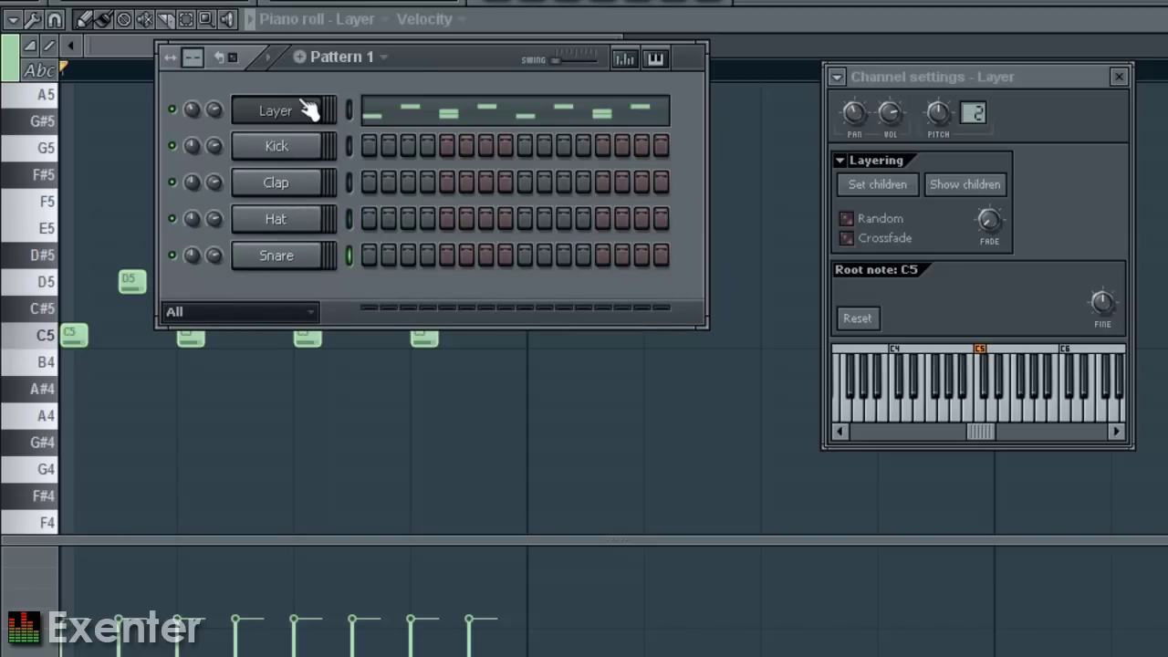
Step: Select the Layer channel, show the mixer with Insert 6 selected and move it below the channel rack
{"action": "left_click", "coordinate": [351, 108]}
{"action": "key", "text": "F9"}
{"action": "left_click", "coordinate": [307, 229]}
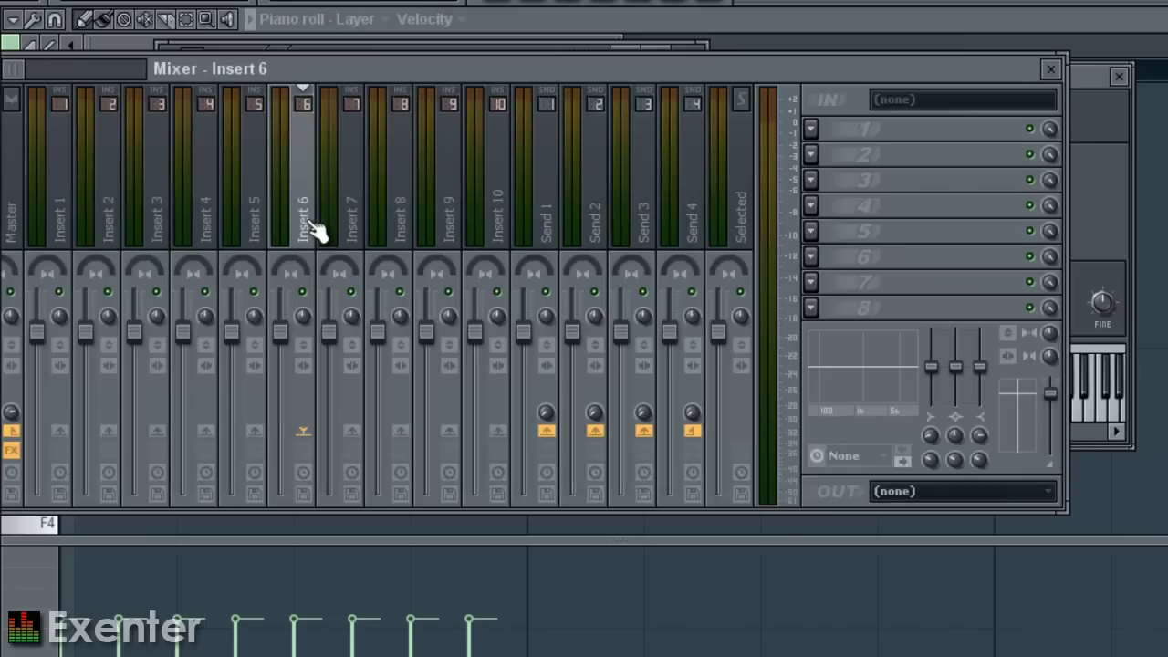
{"action": "left_click_drag", "start_coordinate": [421, 65], "coordinate": [448, 444]}
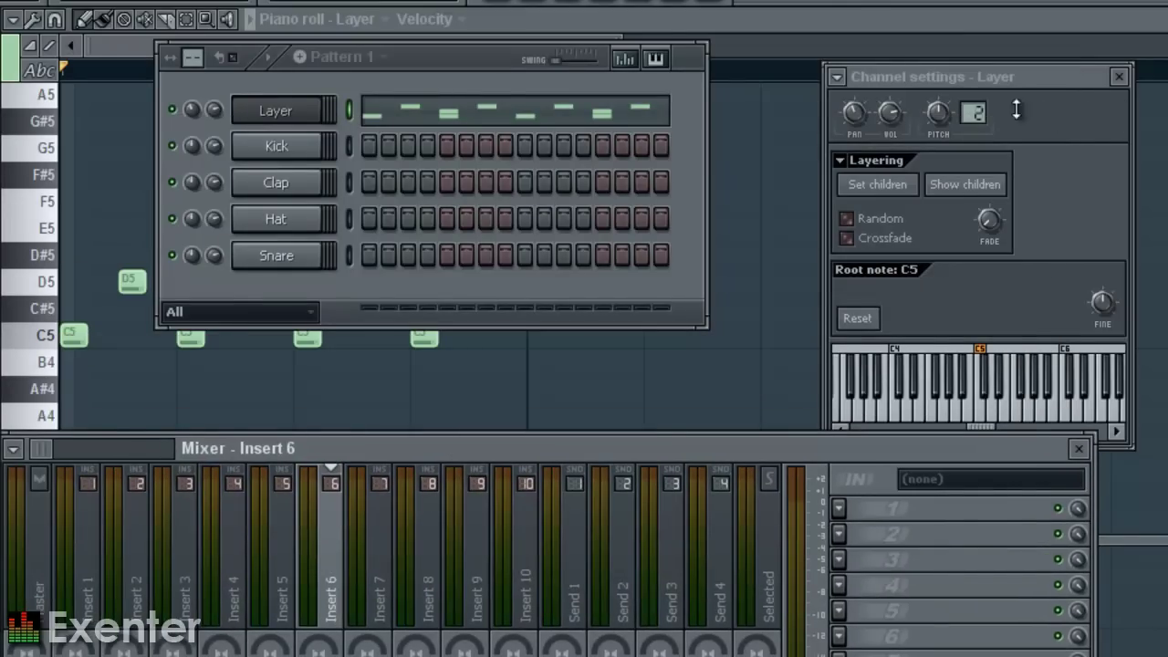
Step: Check the mixer track assignments of the Kick, Clap, Hat and Snare channels and select Insert 1 in the mixer
{"action": "left_click", "coordinate": [272, 148]}
{"action": "left_click_drag", "start_coordinate": [1105, 114], "coordinate": [1079, 114]}
{"action": "left_click", "coordinate": [255, 146]}
{"action": "left_click", "coordinate": [277, 182]}
{"action": "left_click", "coordinate": [282, 219]}
{"action": "left_click", "coordinate": [286, 258]}
{"action": "left_click", "coordinate": [279, 151]}
{"action": "left_click", "coordinate": [279, 182]}
{"action": "left_click", "coordinate": [283, 221]}
{"action": "left_click", "coordinate": [88, 554]}
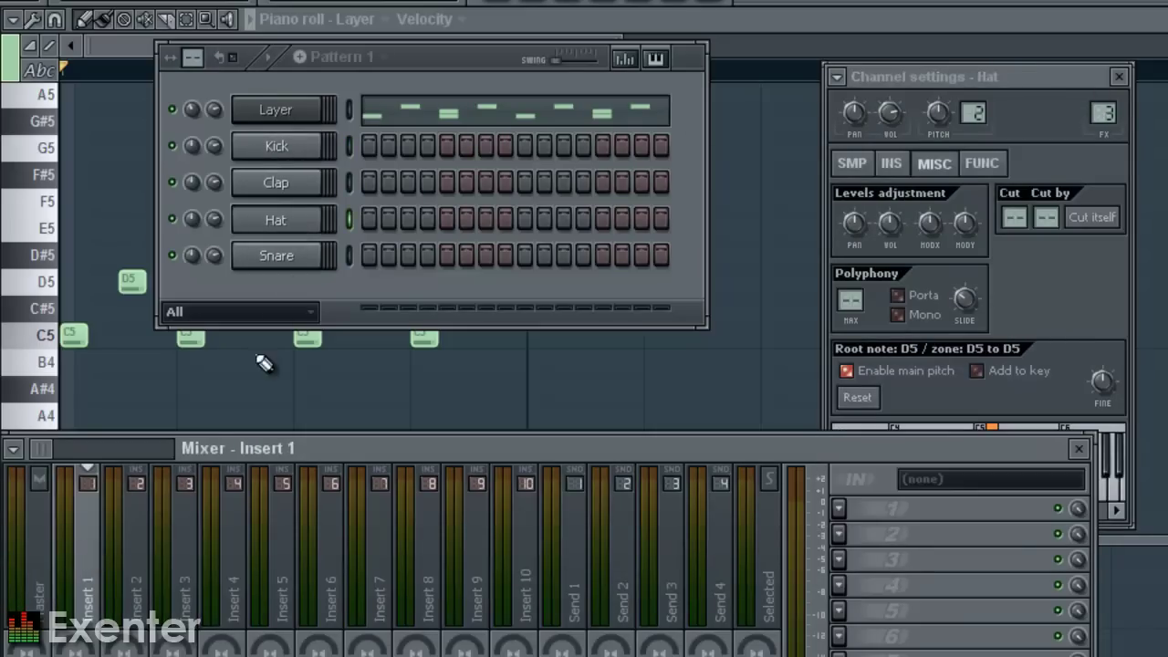
Step: Reopen the Layer channel's settings and place Kick hits on steps 1, 5, 9 and 13
{"action": "left_click", "coordinate": [272, 113]}
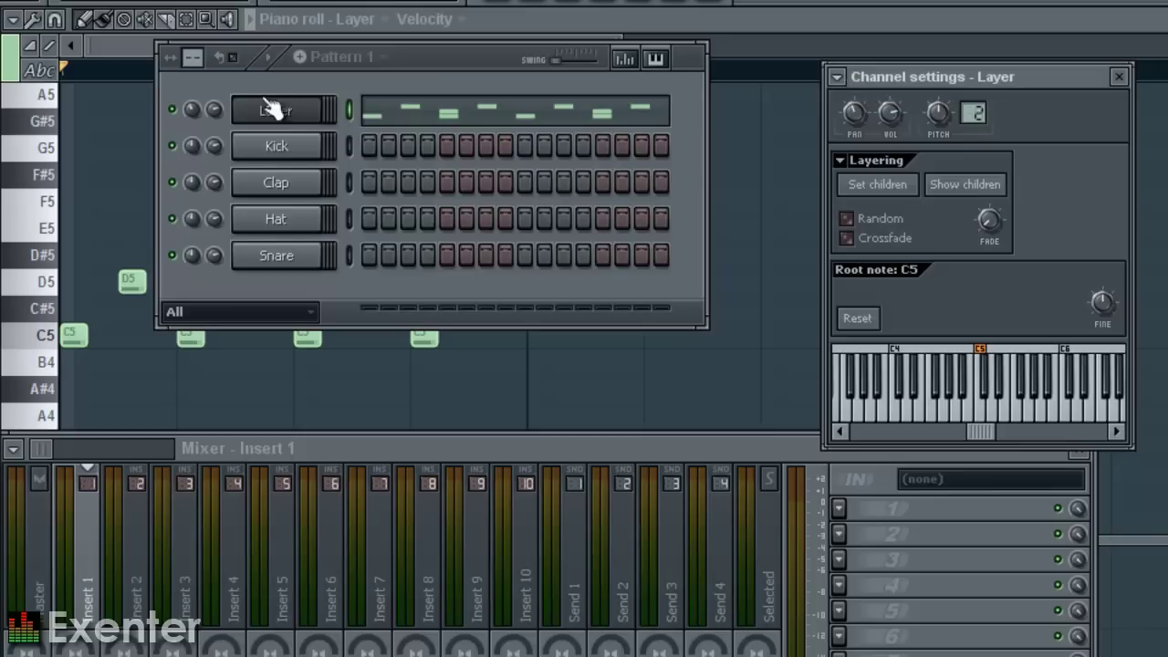
{"action": "right_click", "coordinate": [283, 151]}
{"action": "left_click", "coordinate": [347, 146]}
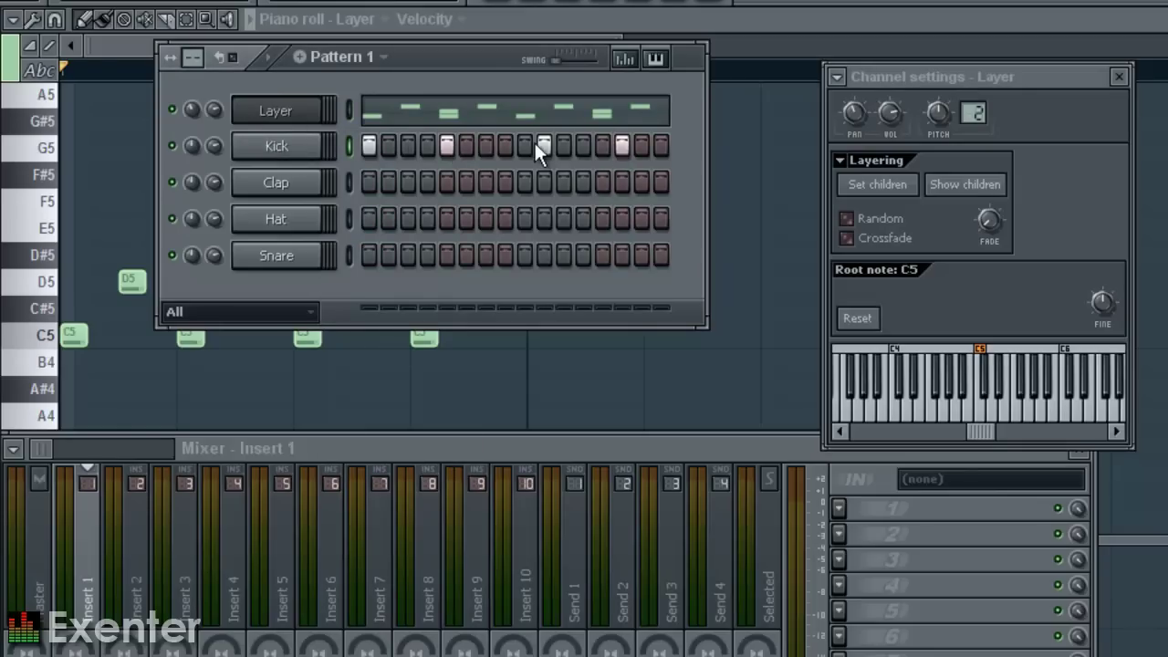
Step: Insert an FPC channel above the Kick channel and move its plugin window below the Layer channel
{"action": "right_click", "coordinate": [274, 149]}
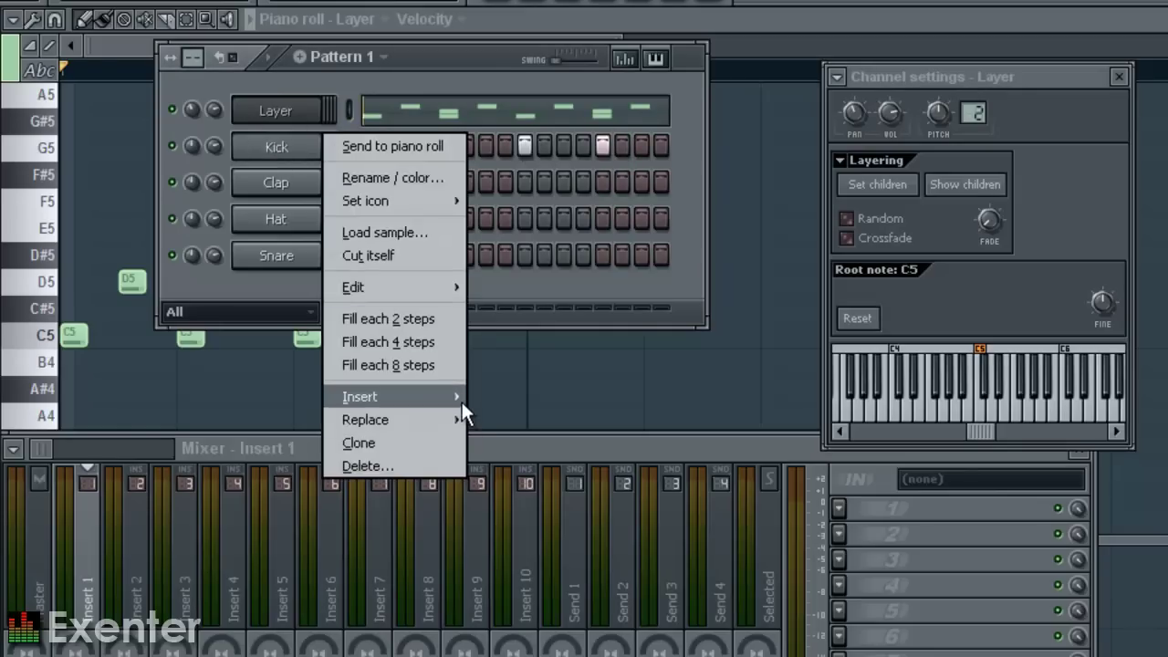
{"action": "mouse_move", "coordinate": [462, 402]}
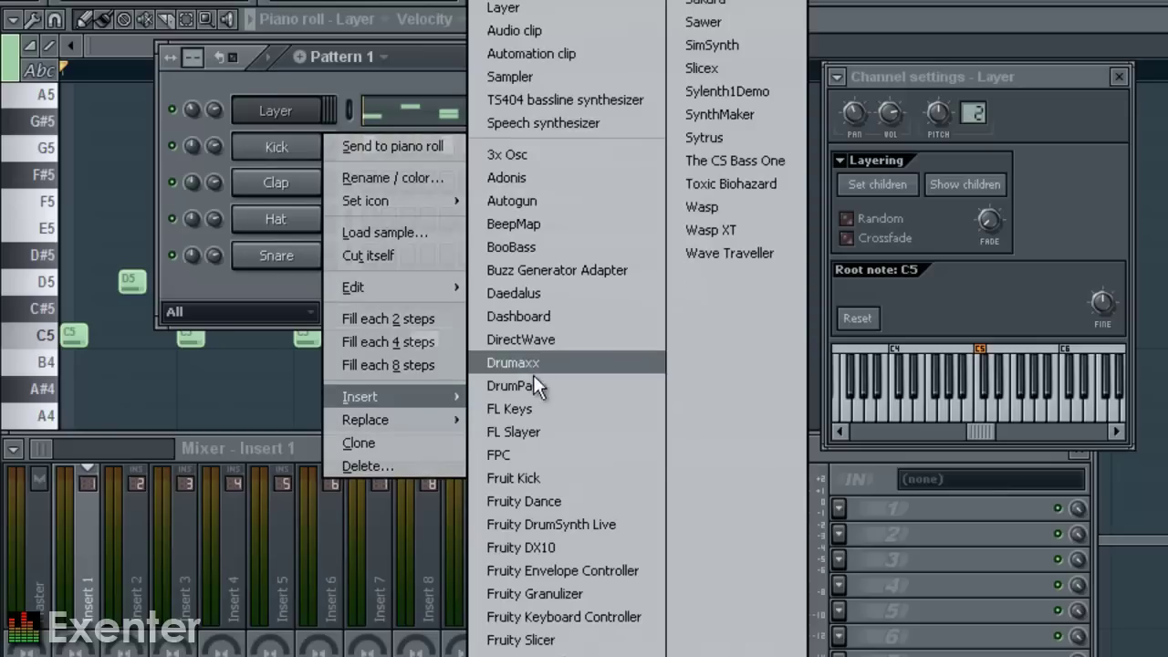
{"action": "left_click", "coordinate": [524, 453]}
{"action": "left_click_drag", "start_coordinate": [558, 539], "coordinate": [306, 138]}
Step: Audition several pads in the upper two rows of FPC's Bank A
{"action": "left_click", "coordinate": [183, 274]}
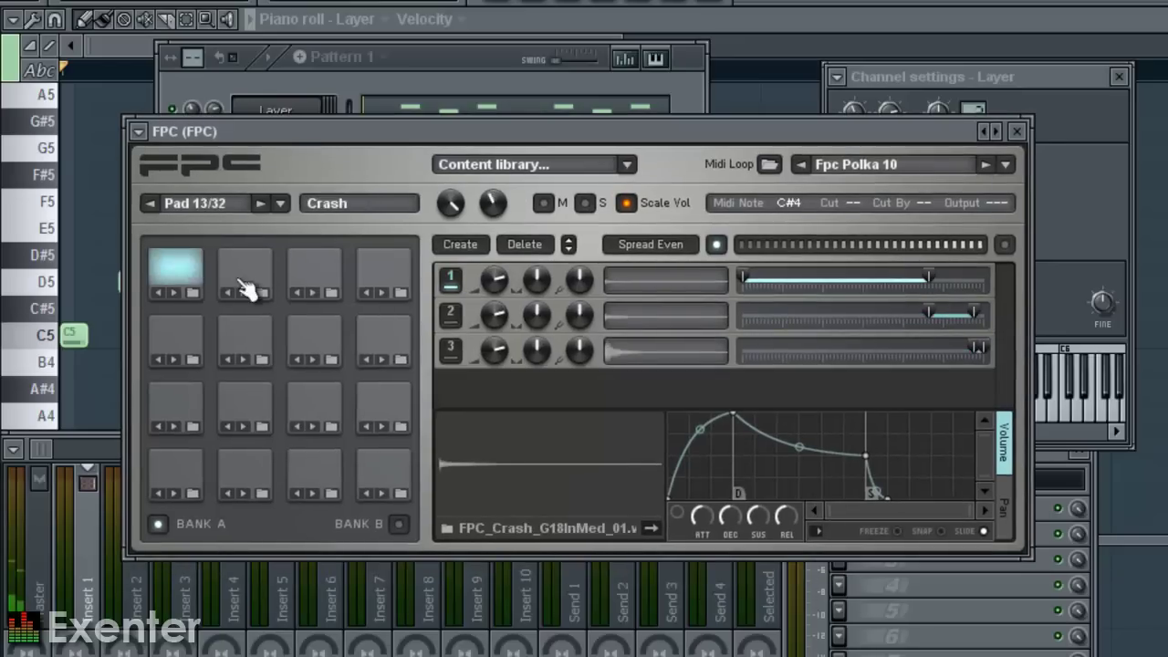
{"action": "left_click", "coordinate": [247, 281]}
{"action": "left_click", "coordinate": [313, 270]}
{"action": "left_click", "coordinate": [384, 276]}
{"action": "left_click", "coordinate": [380, 331]}
{"action": "left_click", "coordinate": [245, 336]}
{"action": "left_click", "coordinate": [178, 336]}
Step: Open FPC's piano roll and place test notes on Closed Hat, Pedal Hi Hat, Open HiHat, Hi Tom, D4, Ride Bell and Lite Crash
{"action": "left_click", "coordinate": [410, 58]}
{"action": "right_click", "coordinate": [315, 142]}
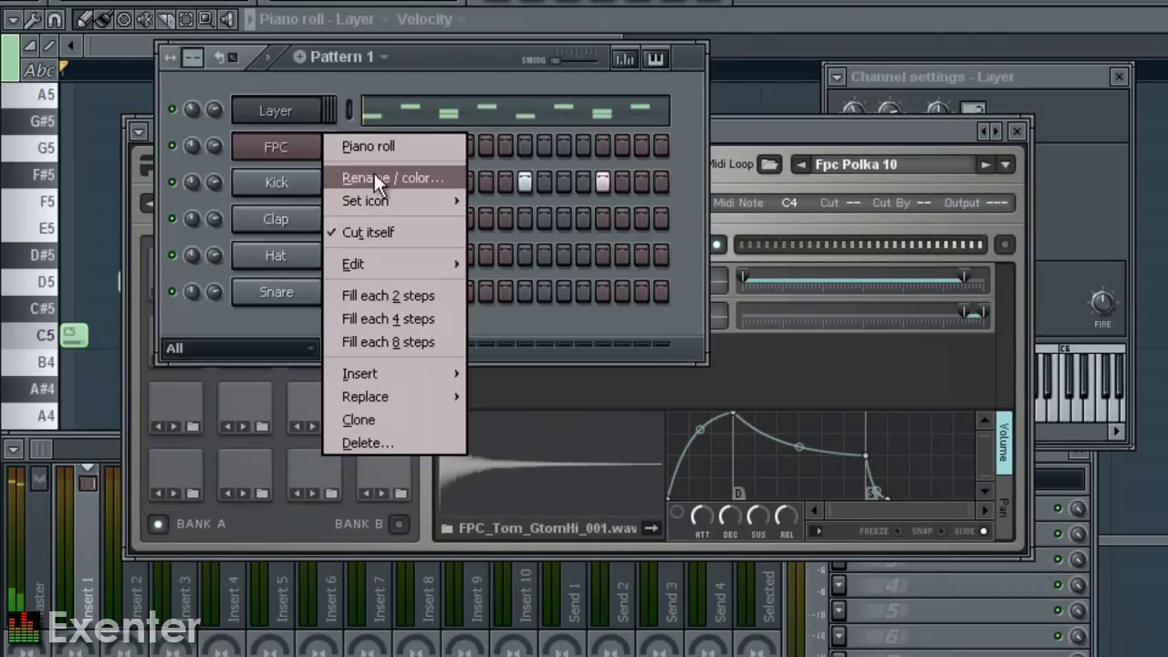
{"action": "left_click", "coordinate": [393, 146]}
{"action": "left_click_drag", "start_coordinate": [44, 489], "coordinate": [90, 525]}
{"action": "left_click", "coordinate": [99, 515]}
{"action": "left_click", "coordinate": [102, 489]}
{"action": "left_click", "coordinate": [161, 465]}
{"action": "left_click", "coordinate": [230, 441]}
{"action": "left_click", "coordinate": [233, 417]}
{"action": "left_click", "coordinate": [244, 380]}
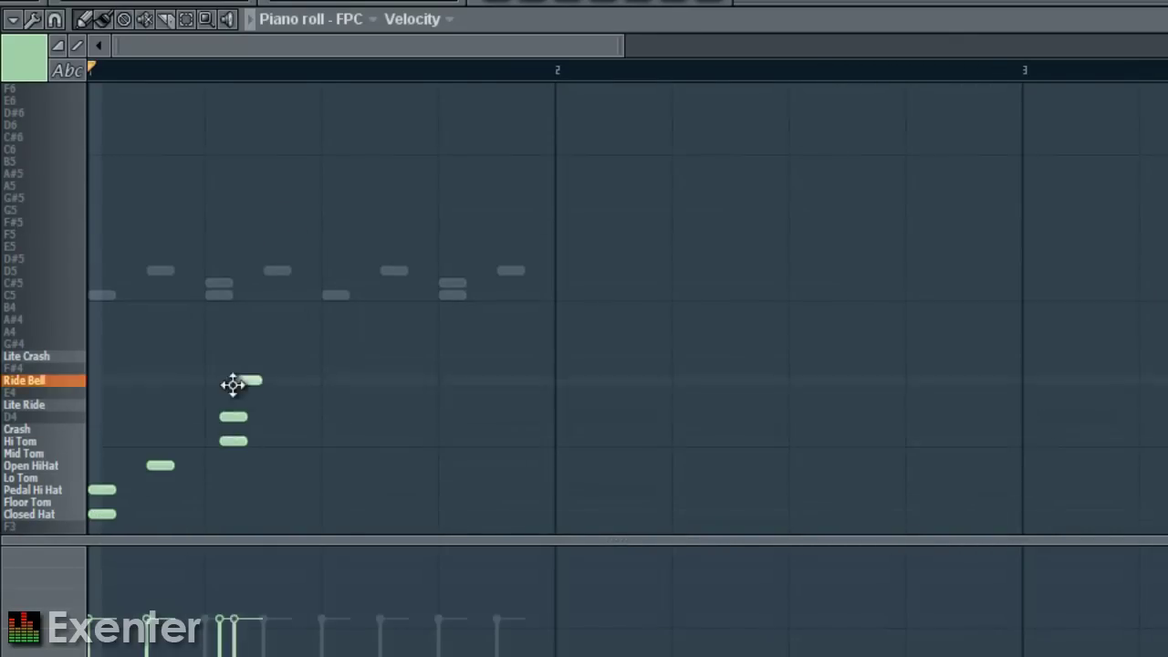
{"action": "left_click", "coordinate": [247, 356]}
Step: Delete all the test notes from FPC's piano roll and bring back the channel rack
{"action": "right_click", "coordinate": [247, 356]}
{"action": "right_click", "coordinate": [247, 381]}
{"action": "right_click", "coordinate": [233, 417]}
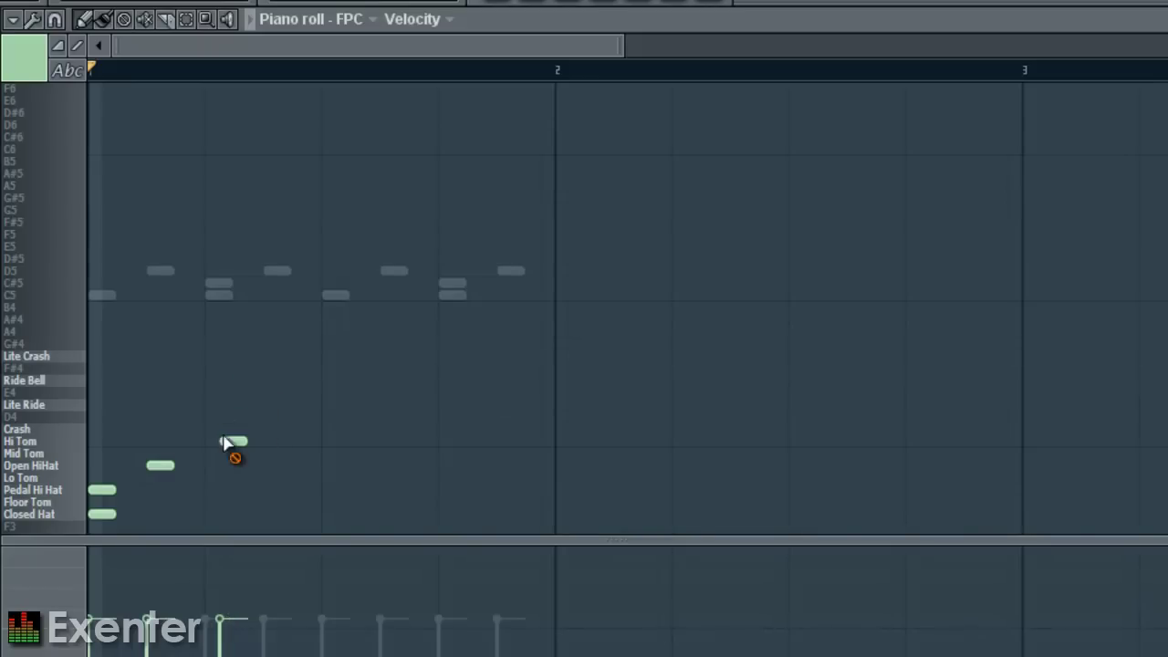
{"action": "right_click", "coordinate": [233, 441]}
{"action": "right_click", "coordinate": [161, 465]}
{"action": "right_click", "coordinate": [103, 489]}
{"action": "right_click", "coordinate": [102, 514]}
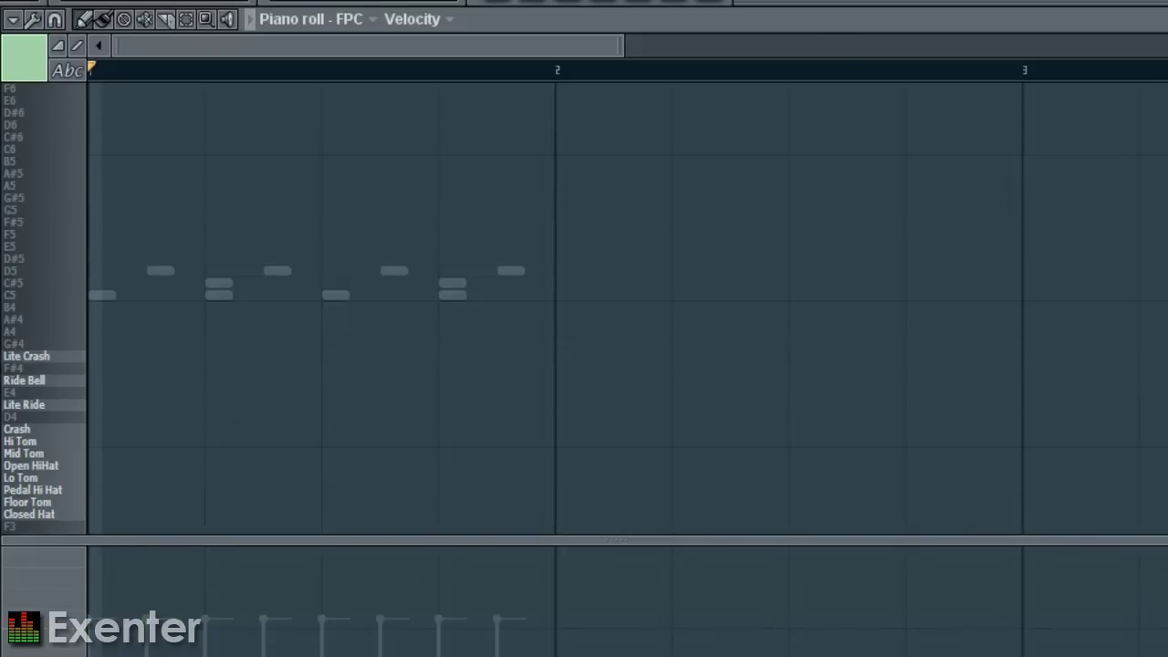
{"action": "key", "text": "F6"}
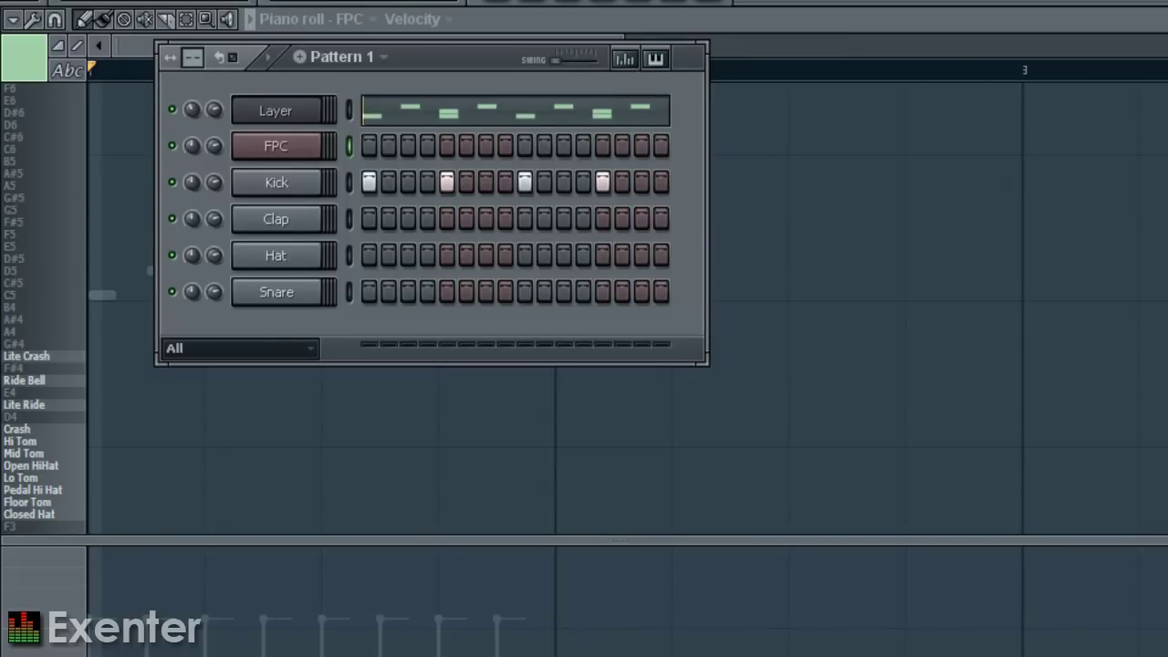
{"action": "key", "text": "F5"}
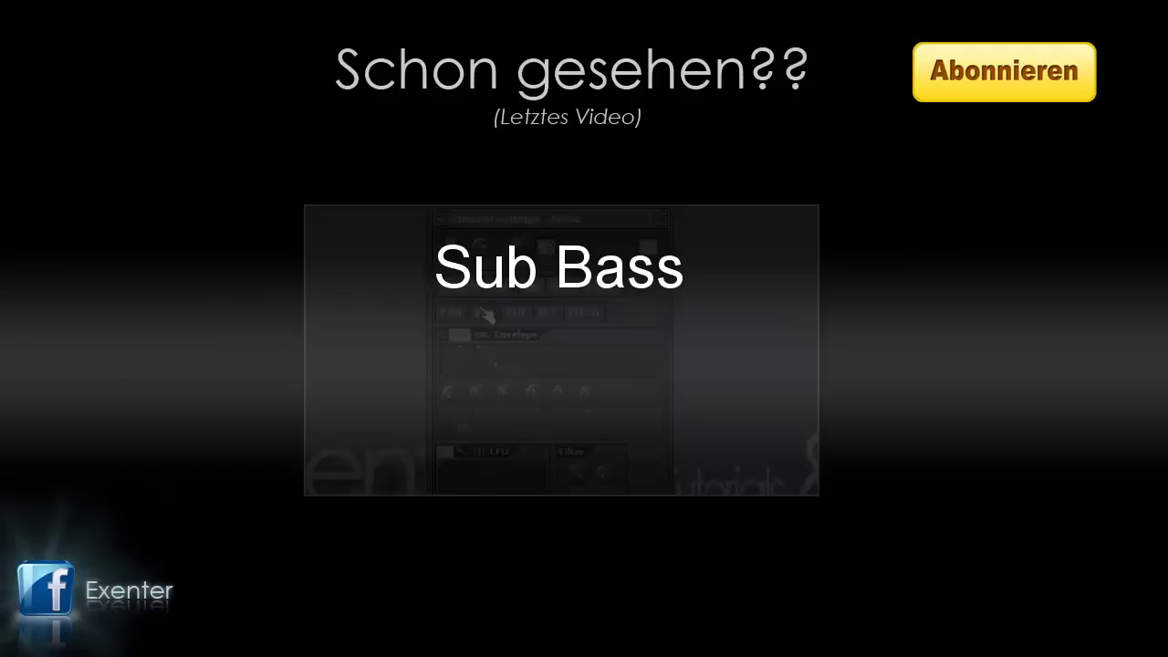